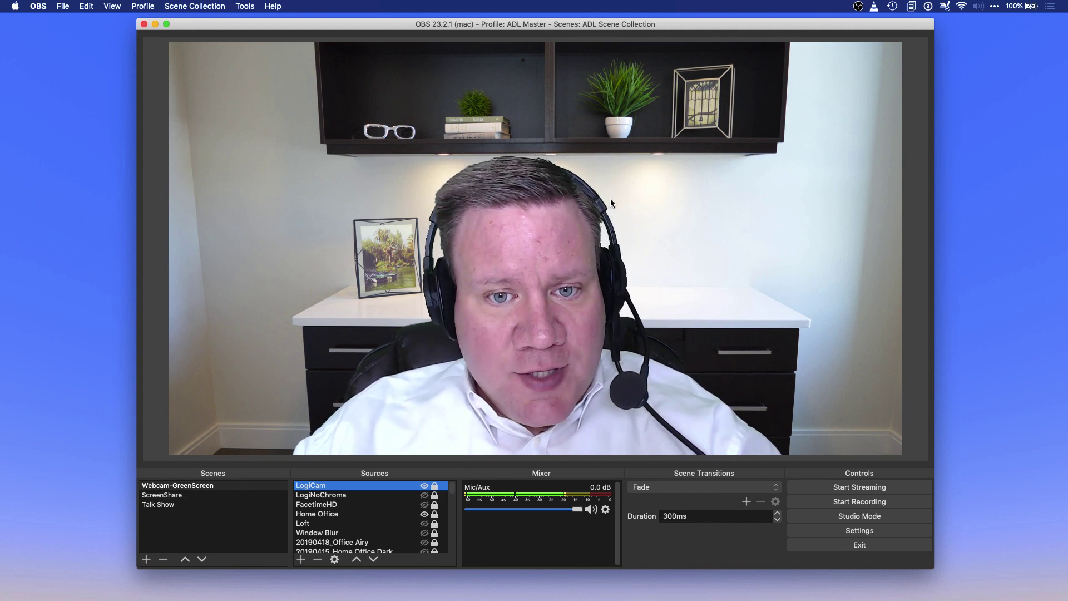
Compare the raw green-screen feed with the black keyed result by toggling LogiCam and LogiNoChroma visibility.
{"action": "left_click", "coordinate": [424, 495]}
{"action": "left_click", "coordinate": [424, 485]}
{"action": "left_click", "coordinate": [424, 513]}
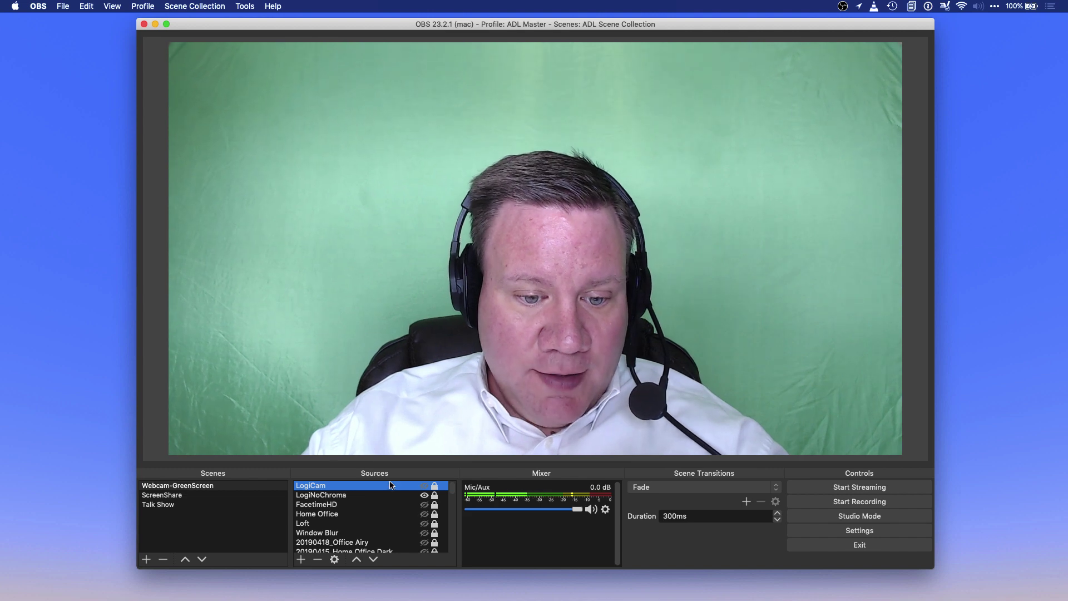
{"action": "left_click", "coordinate": [424, 485]}
{"action": "left_click", "coordinate": [425, 495]}
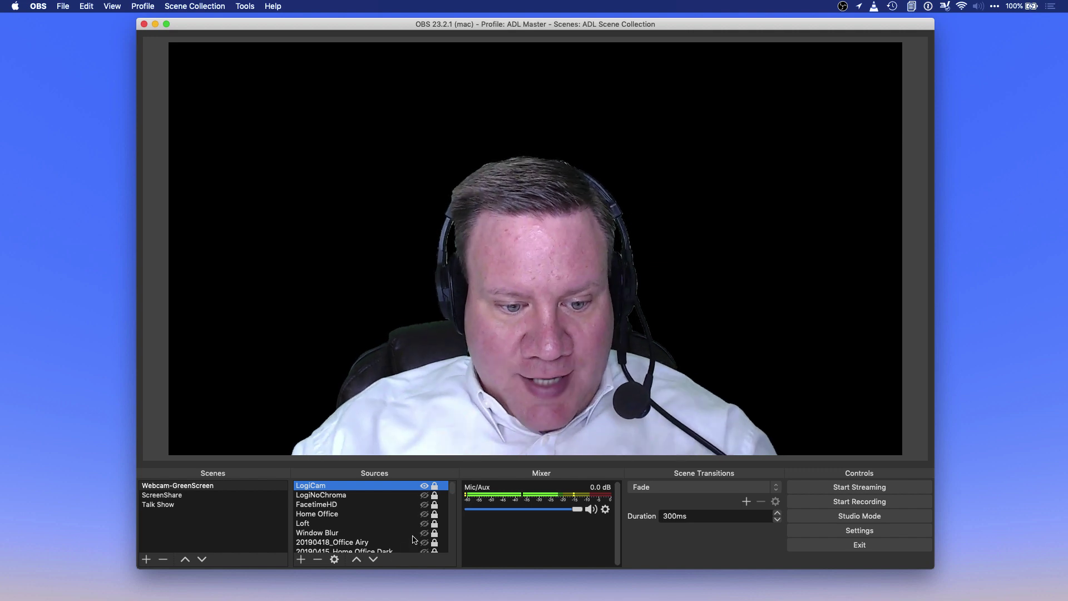
Swap the background between Home Office and Loft, then make LogiNoChroma visible to show the green backdrop.
{"action": "left_click", "coordinate": [424, 515]}
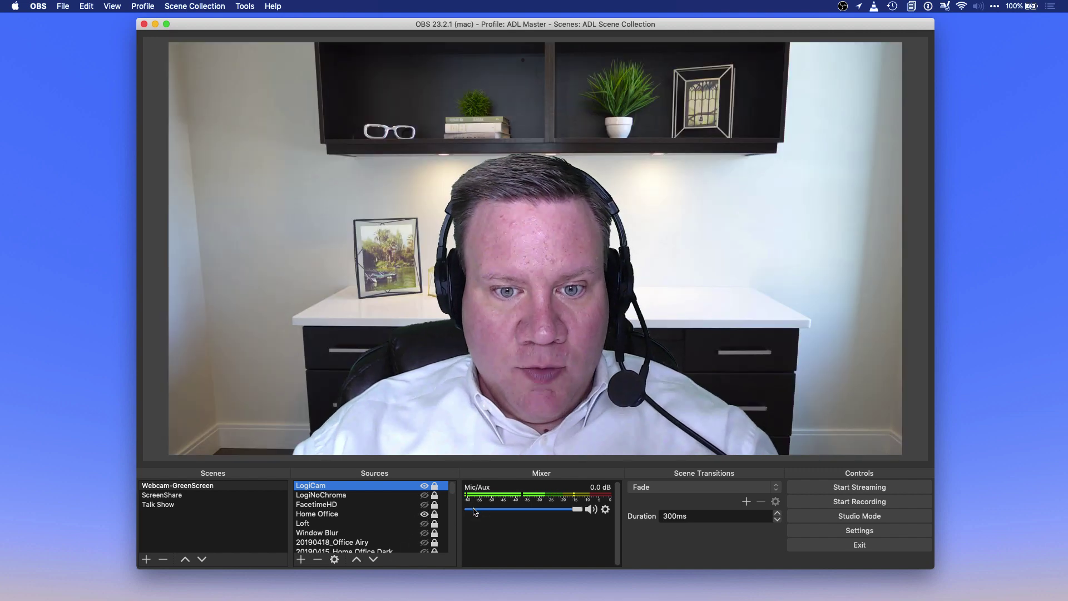
{"action": "left_click", "coordinate": [424, 524]}
{"action": "left_click", "coordinate": [424, 515]}
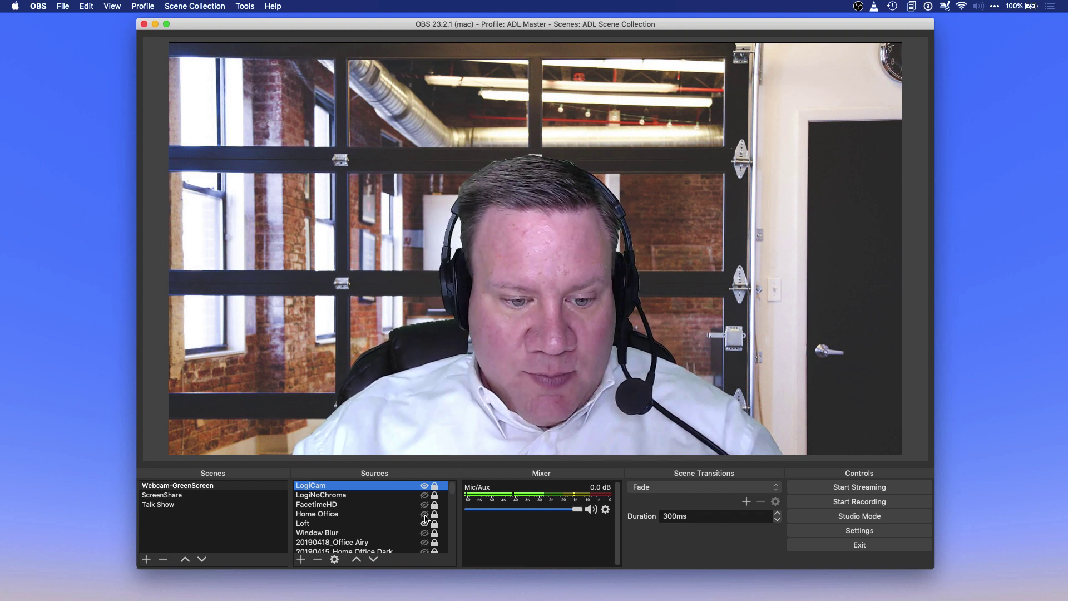
{"action": "left_click", "coordinate": [424, 514]}
{"action": "left_click", "coordinate": [424, 524]}
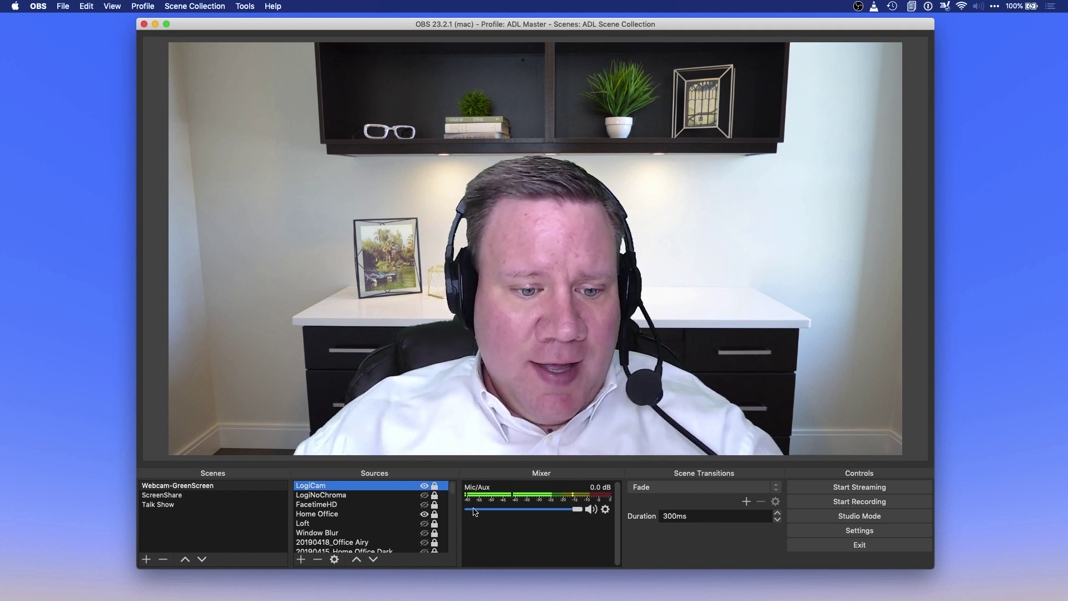
{"action": "left_click", "coordinate": [424, 495]}
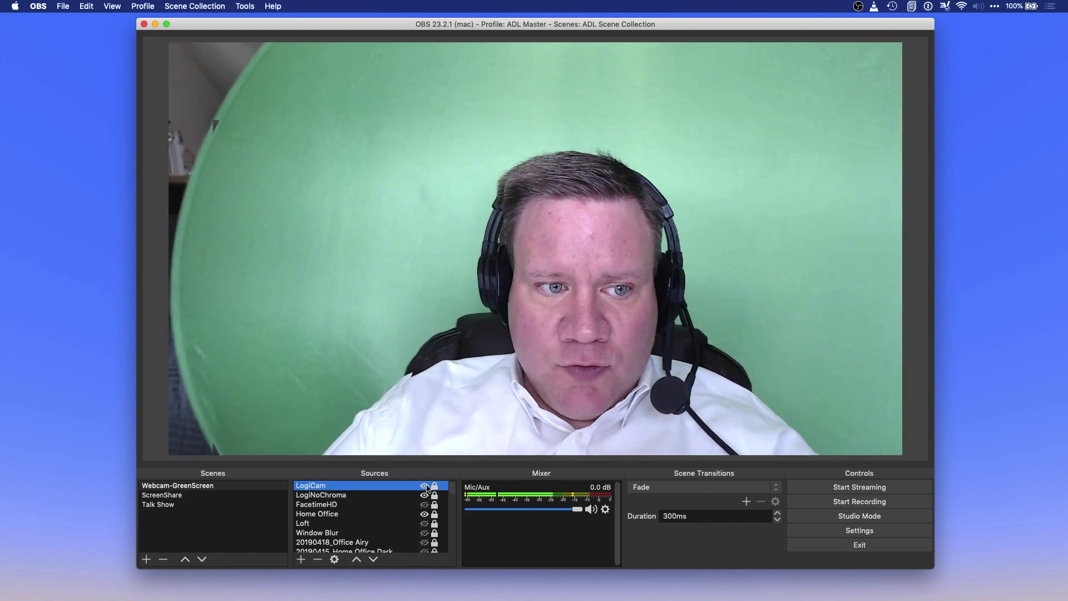
{"action": "scroll", "coordinate": [426, 488], "scroll_direction": "down", "scroll_amount": 1}
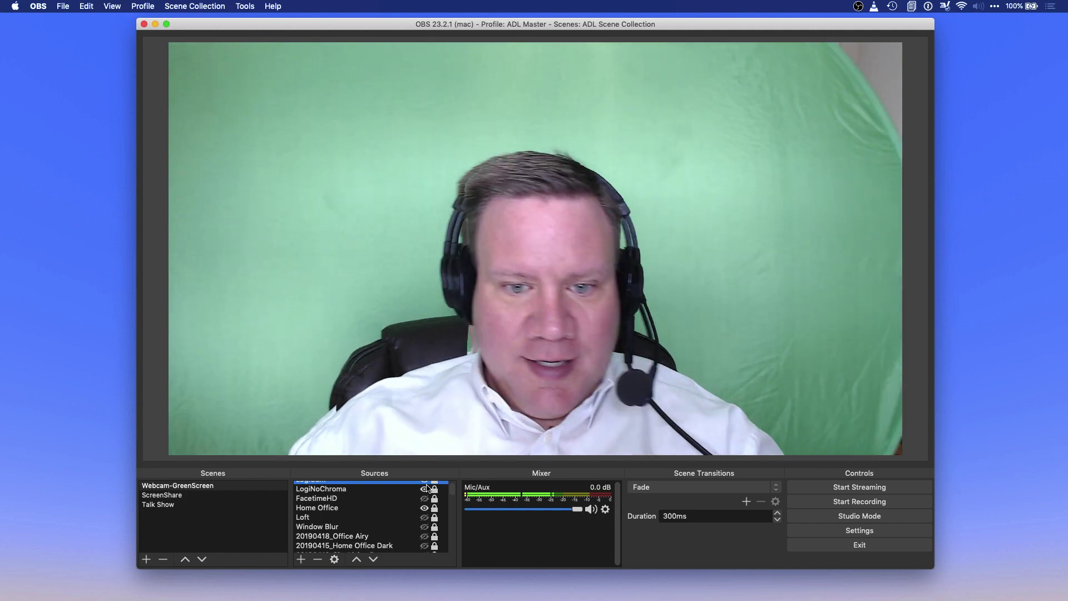
{"action": "scroll", "coordinate": [426, 491], "scroll_direction": "up", "scroll_amount": 1}
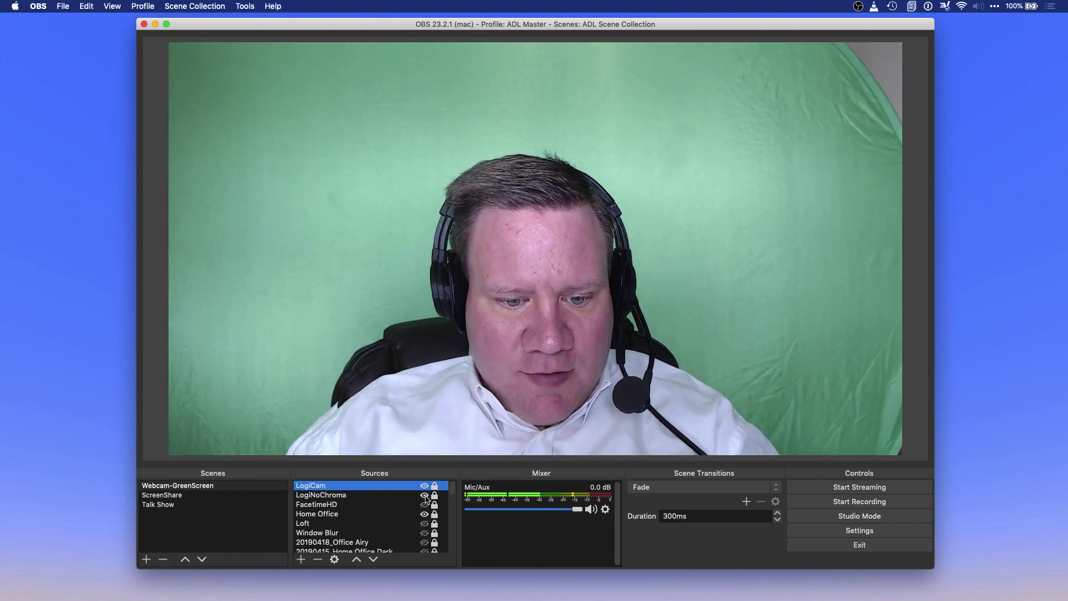
Hide LogiNoChroma so the presenter is keyed over the home office background.
{"action": "left_click", "coordinate": [424, 494]}
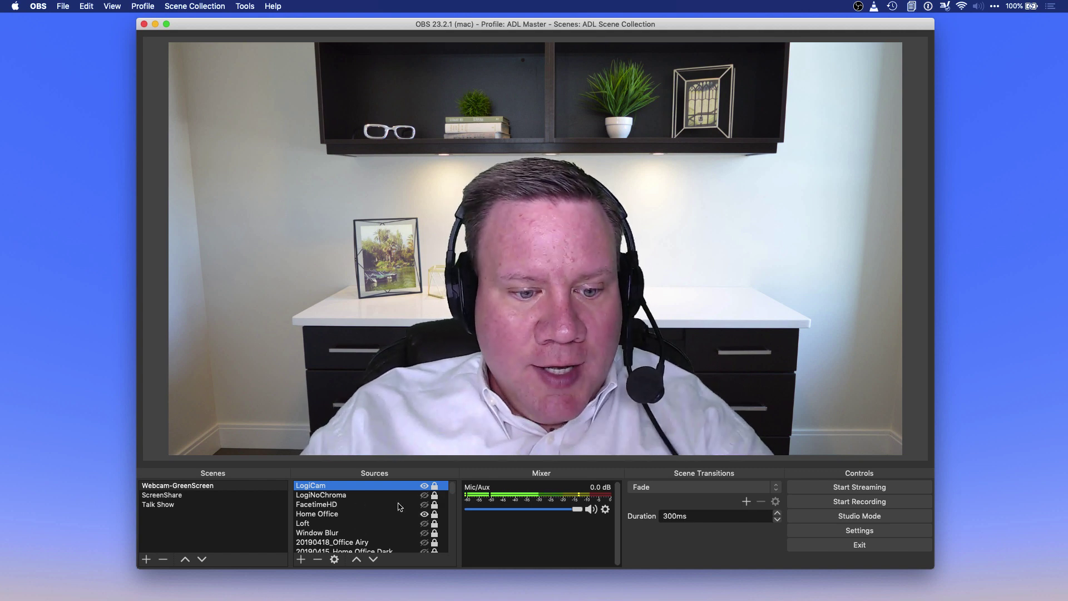
Add a scene under Scenes and name it 'Demo'.
{"action": "left_click", "coordinate": [142, 561]}
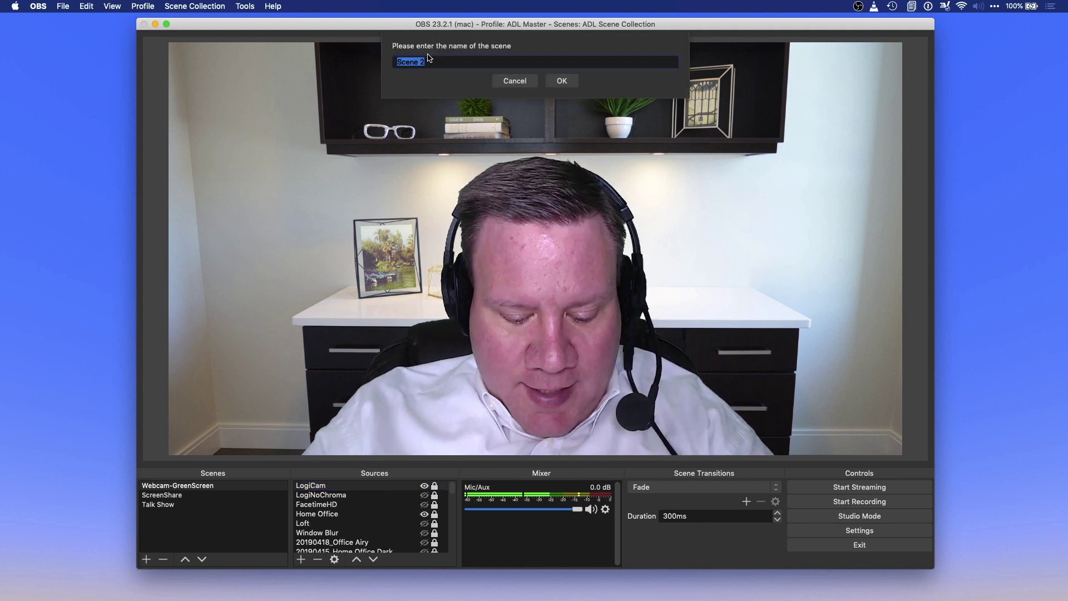
{"action": "type", "text": "Demo"}
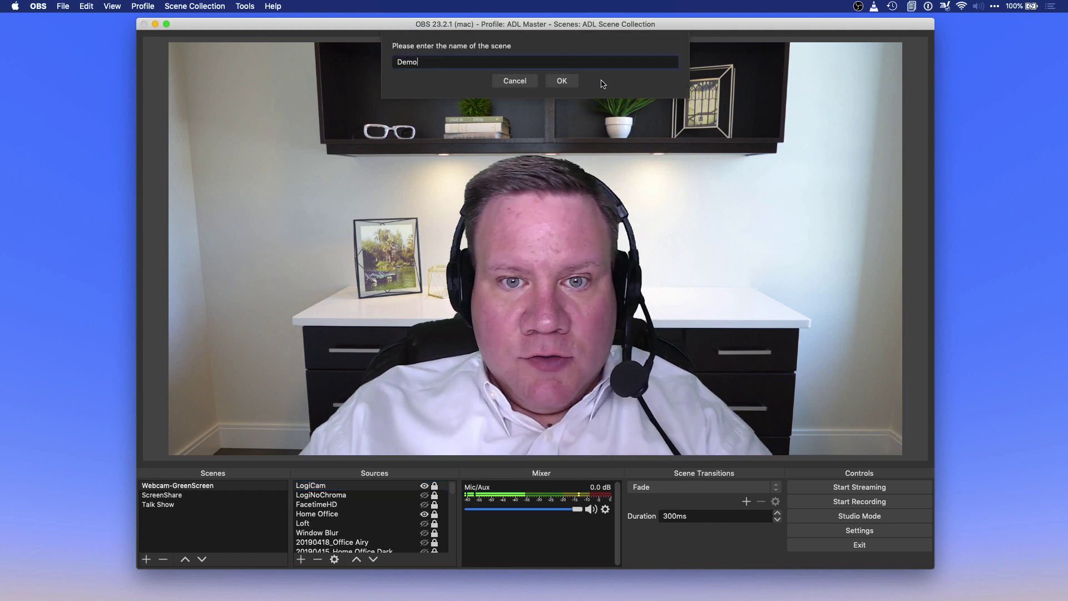
{"action": "left_click", "coordinate": [563, 82]}
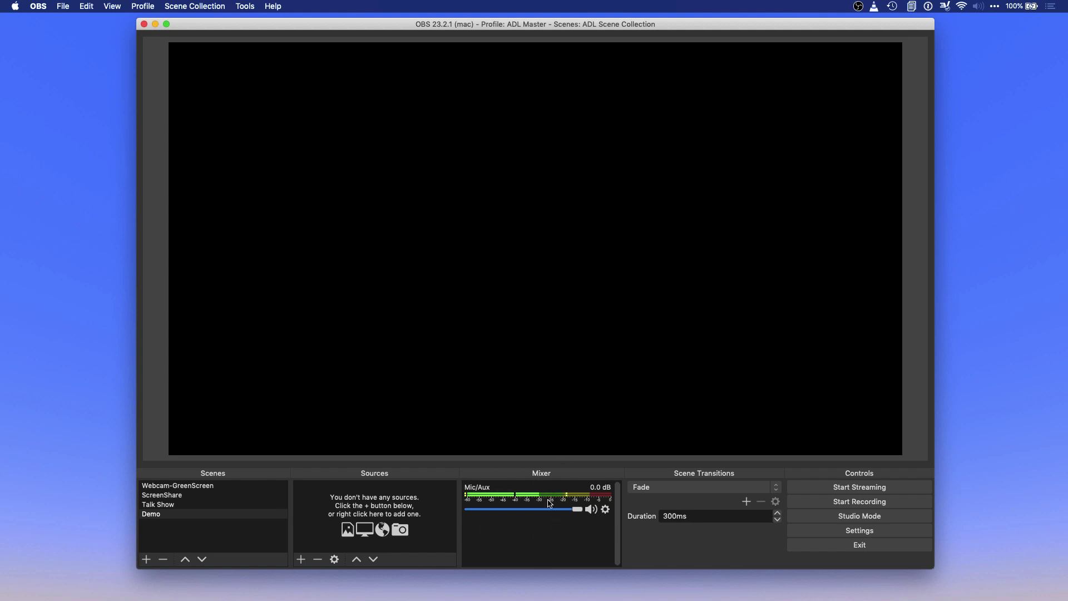
Switch through the Webcam-GreenScreen and ScreenShare scenes, ending on Talk Show.
{"action": "left_click", "coordinate": [205, 487]}
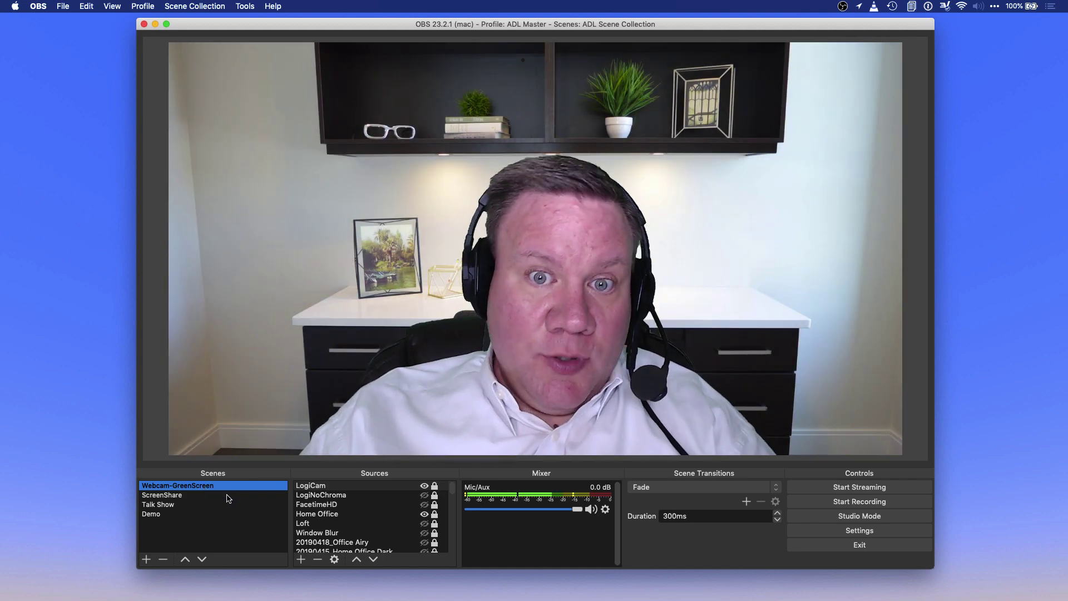
{"action": "left_click", "coordinate": [218, 495]}
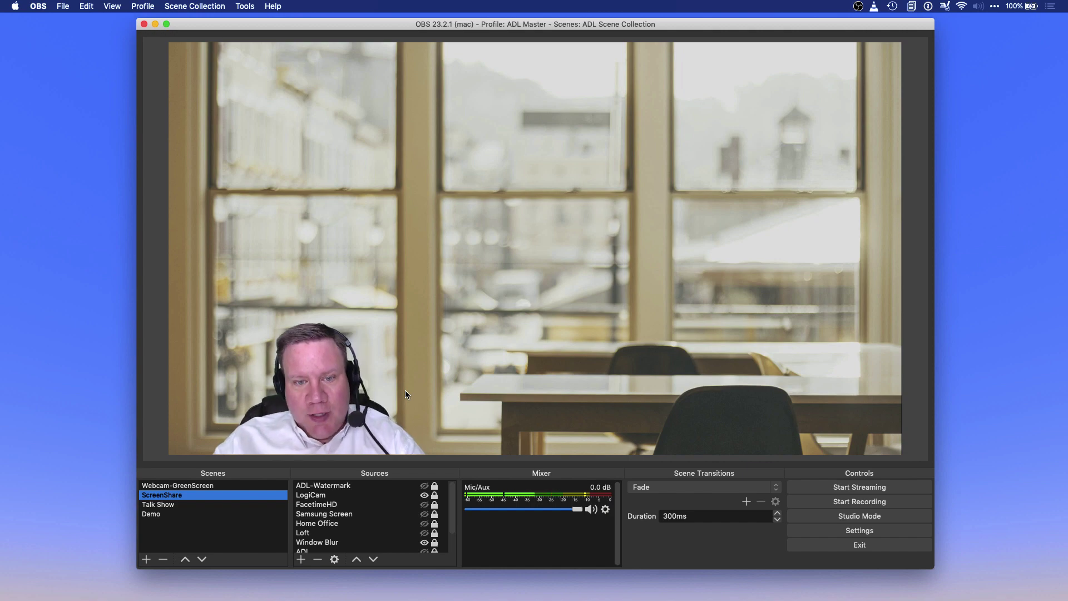
{"action": "left_click", "coordinate": [169, 504]}
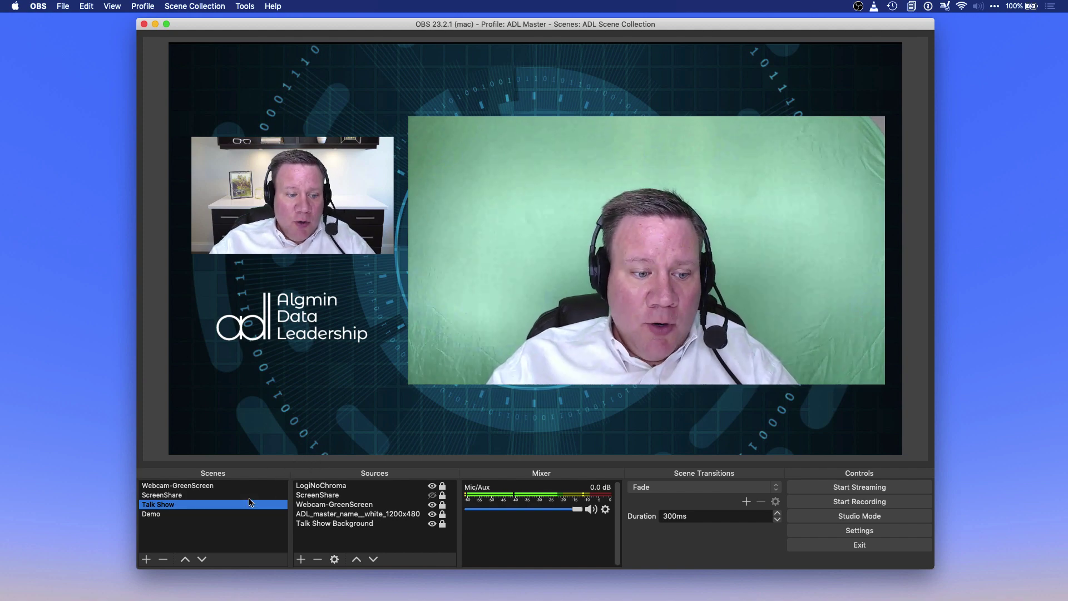
In Demo, add Video Capture Device 'DemoWebcam' using the HD Pro Webcam C920 at preset High.
{"action": "left_click", "coordinate": [172, 513]}
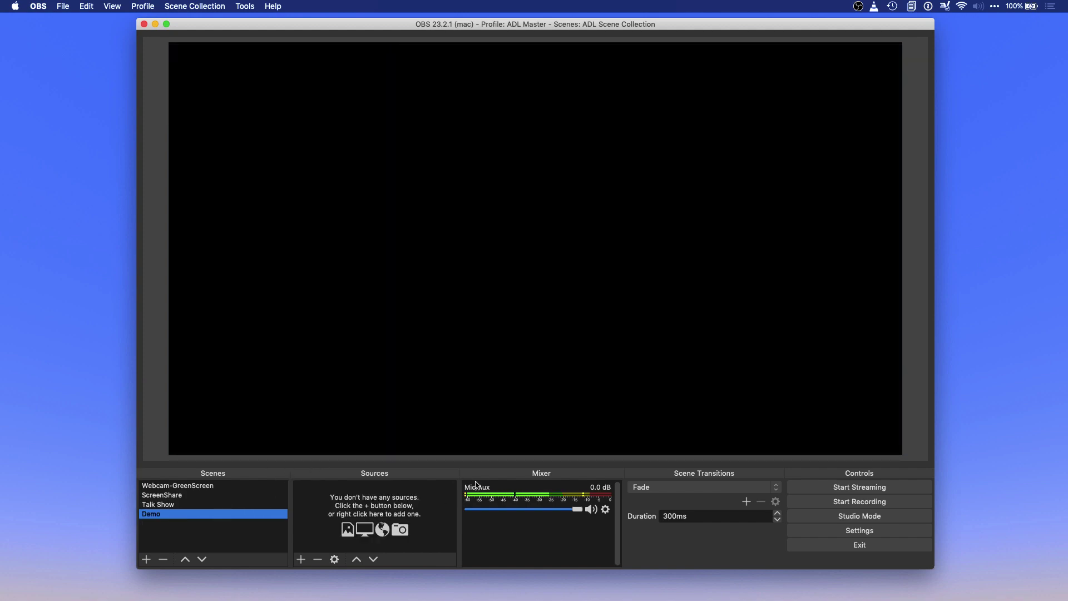
{"action": "left_click", "coordinate": [301, 559]}
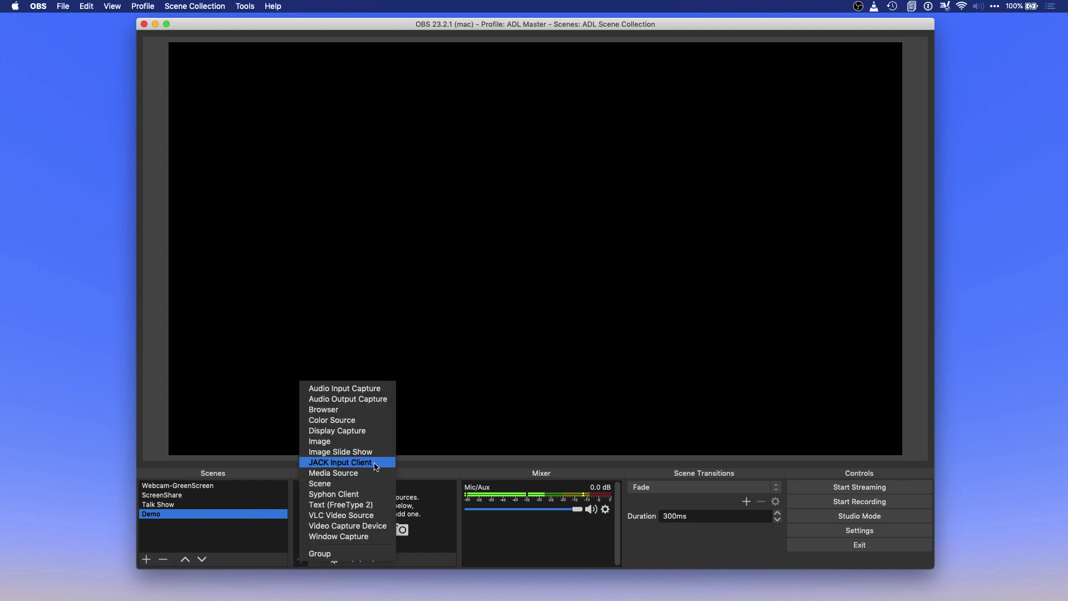
{"action": "left_click", "coordinate": [363, 527]}
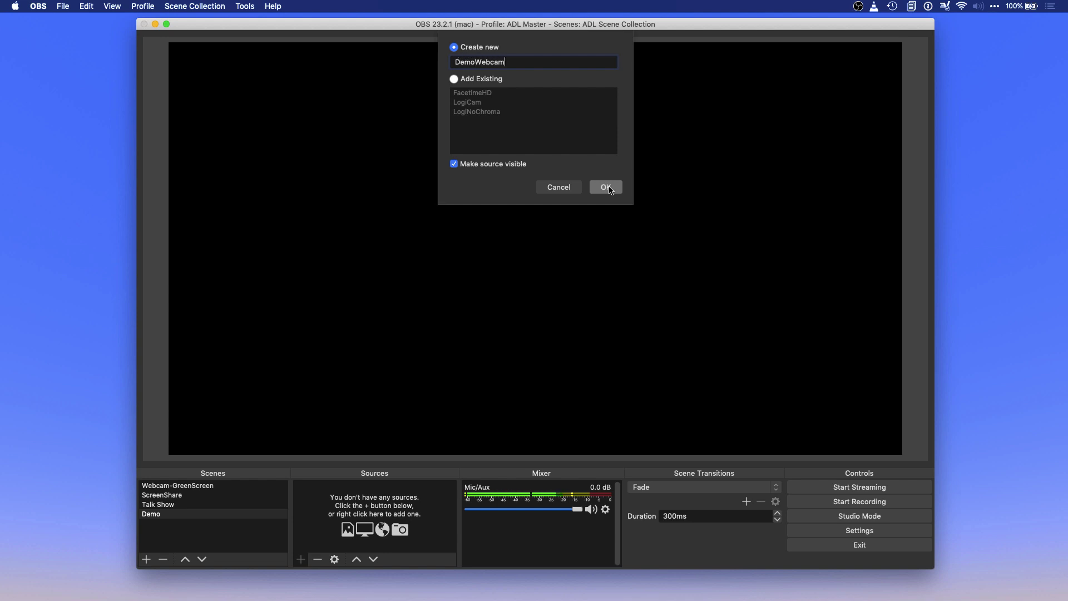
{"action": "left_click", "coordinate": [606, 187]}
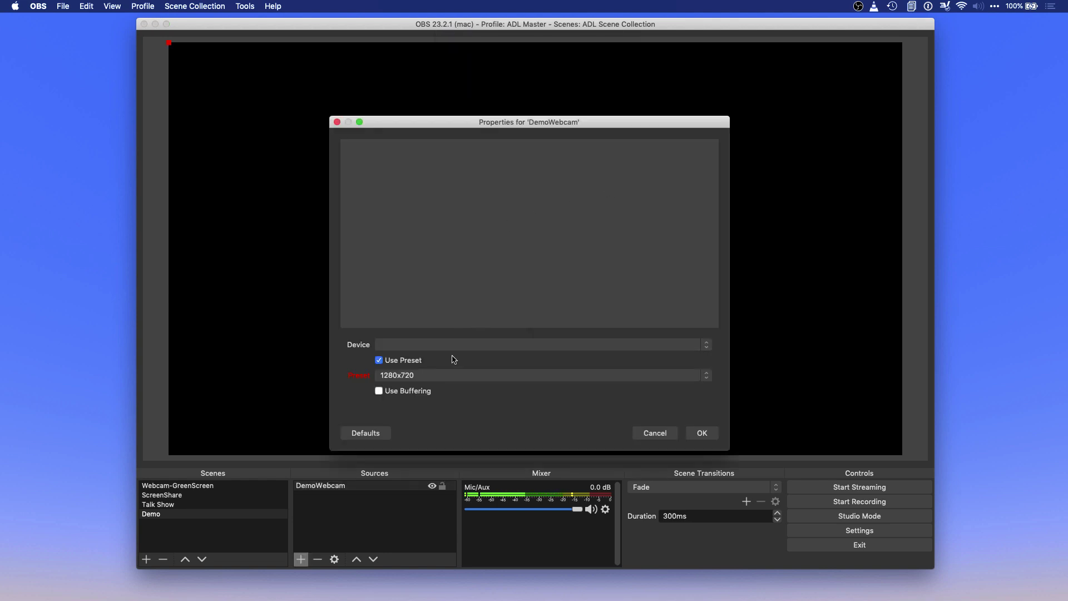
{"action": "left_click", "coordinate": [454, 345]}
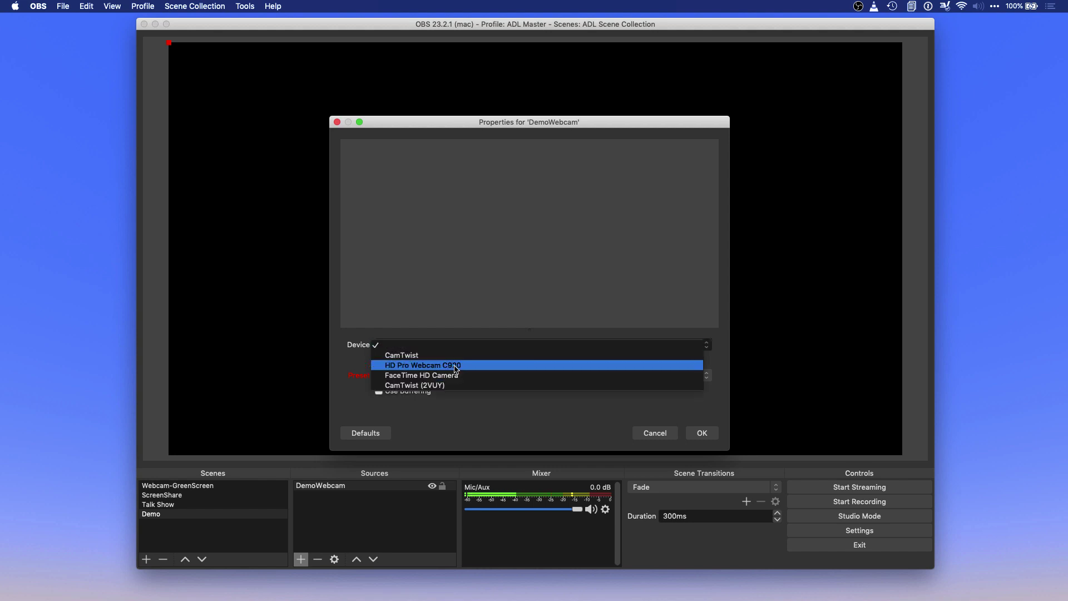
{"action": "left_click", "coordinate": [456, 365]}
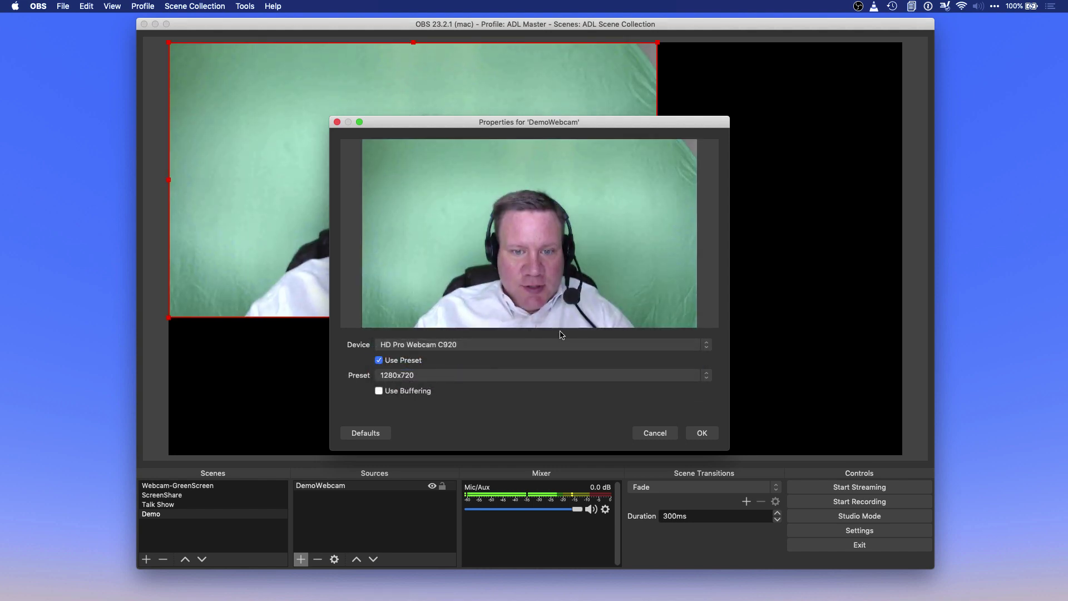
{"action": "left_click", "coordinate": [527, 375]}
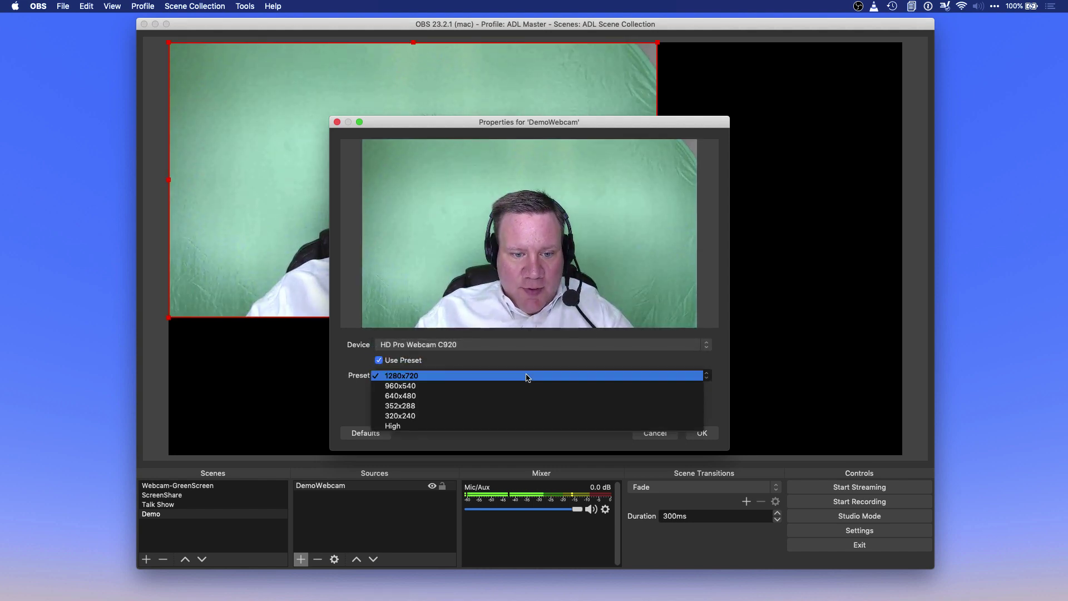
{"action": "left_click", "coordinate": [505, 427]}
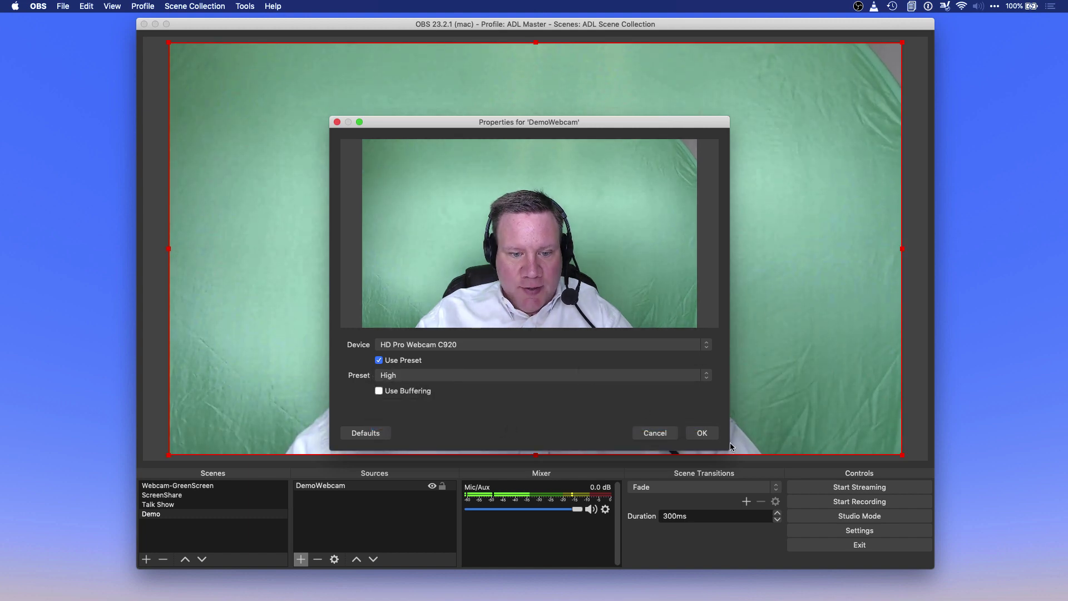
Confirm DemoWebcam's properties and drag its corner until the feed fills the whole canvas.
{"action": "left_click", "coordinate": [701, 434]}
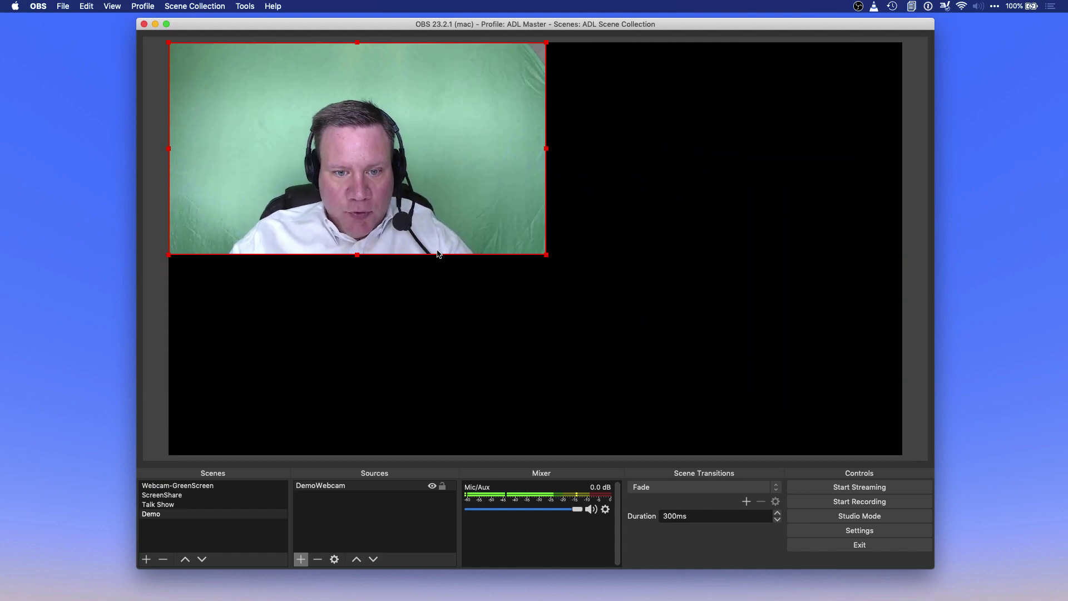
{"action": "left_click_drag", "start_coordinate": [546, 254], "coordinate": [767, 382]}
{"action": "mouse_move", "coordinate": [492, 262]}
{"action": "left_mouse_down"}
{"action": "mouse_move", "coordinate": [571, 279]}
{"action": "mouse_move", "coordinate": [495, 259]}
{"action": "left_mouse_up"}
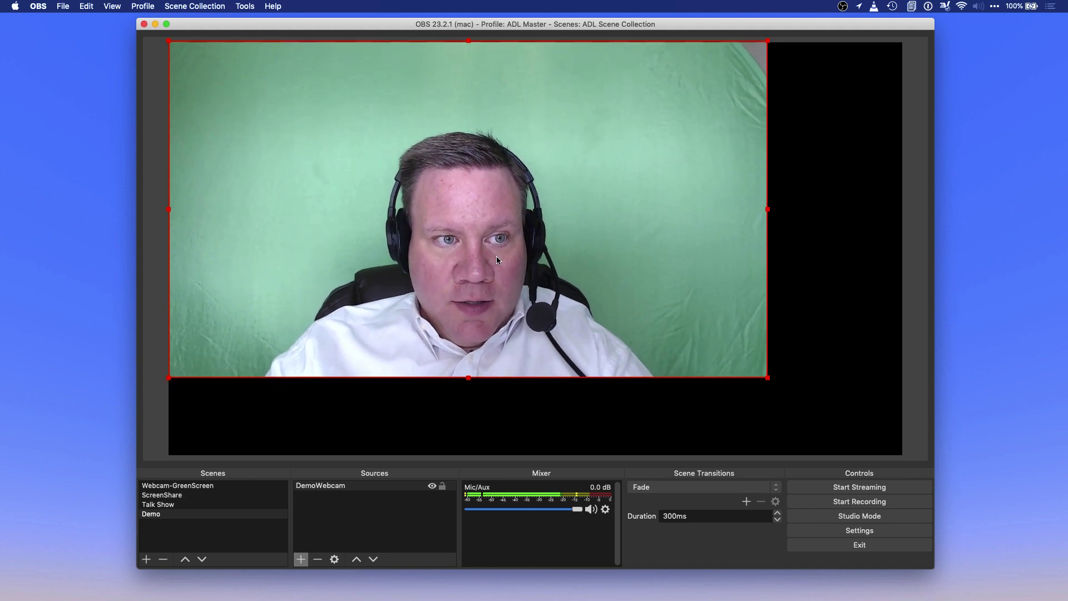
{"action": "left_click_drag", "start_coordinate": [768, 378], "coordinate": [906, 447]}
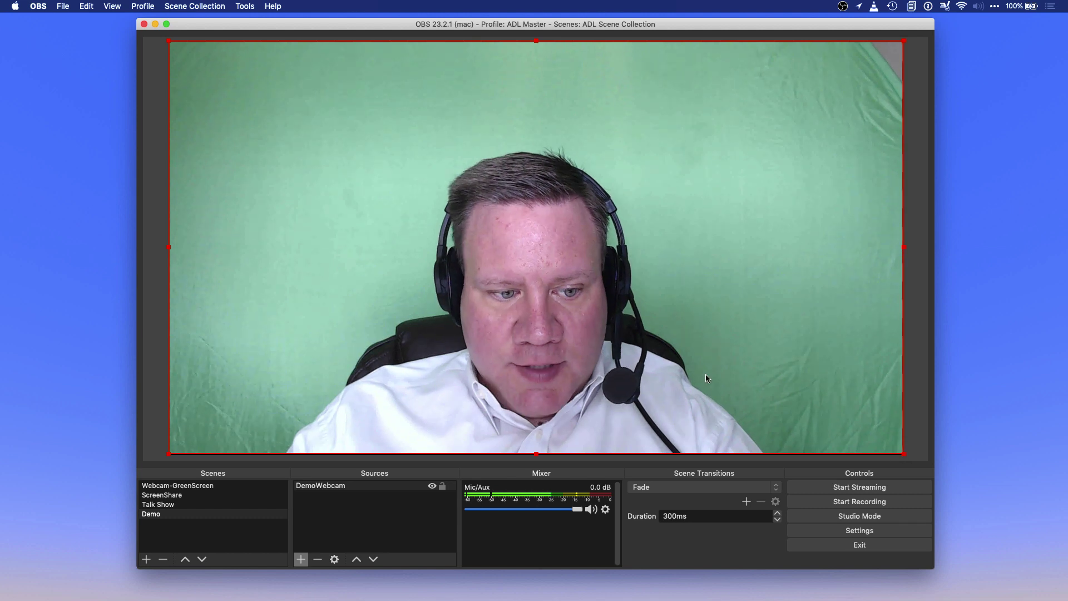
{"action": "left_click_drag", "start_coordinate": [705, 376], "coordinate": [706, 378]}
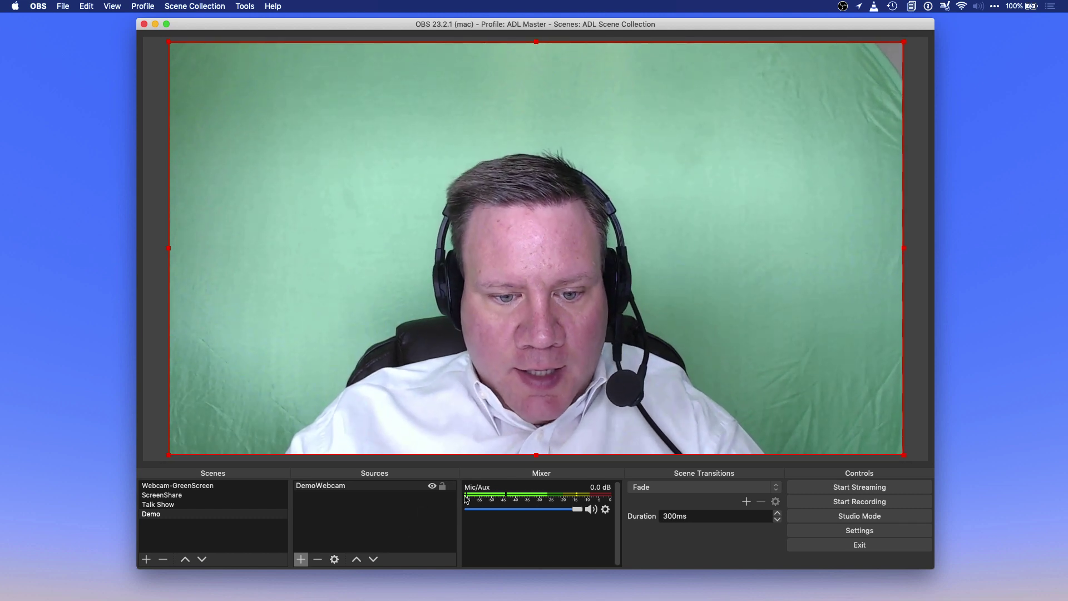
{"action": "left_click", "coordinate": [333, 486]}
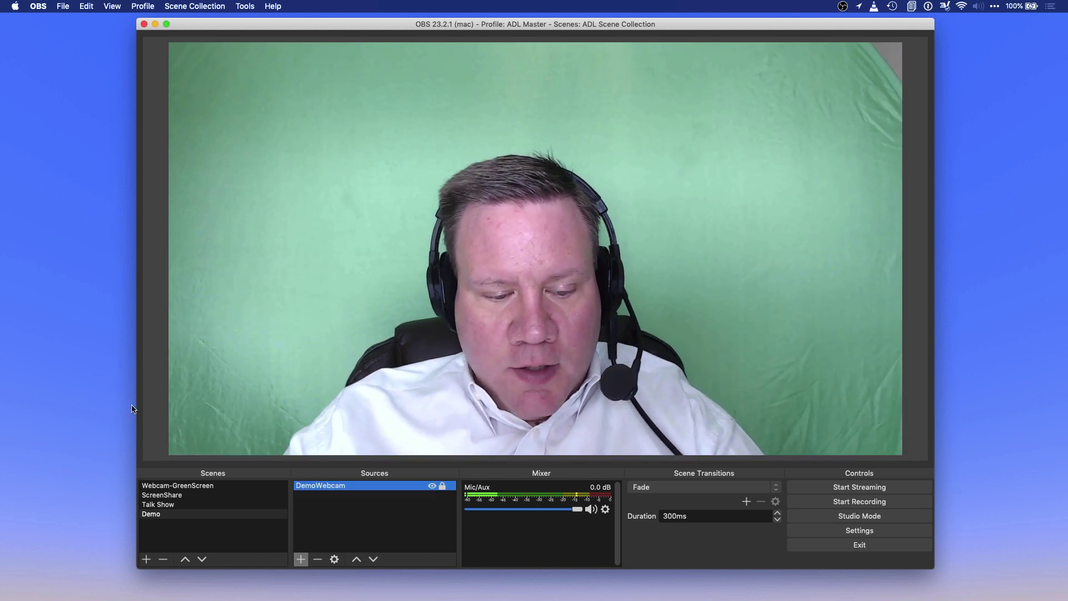
Open DemoWebcam's filters and add a Chroma Key effect filter with the default name.
{"action": "right_click", "coordinate": [321, 486]}
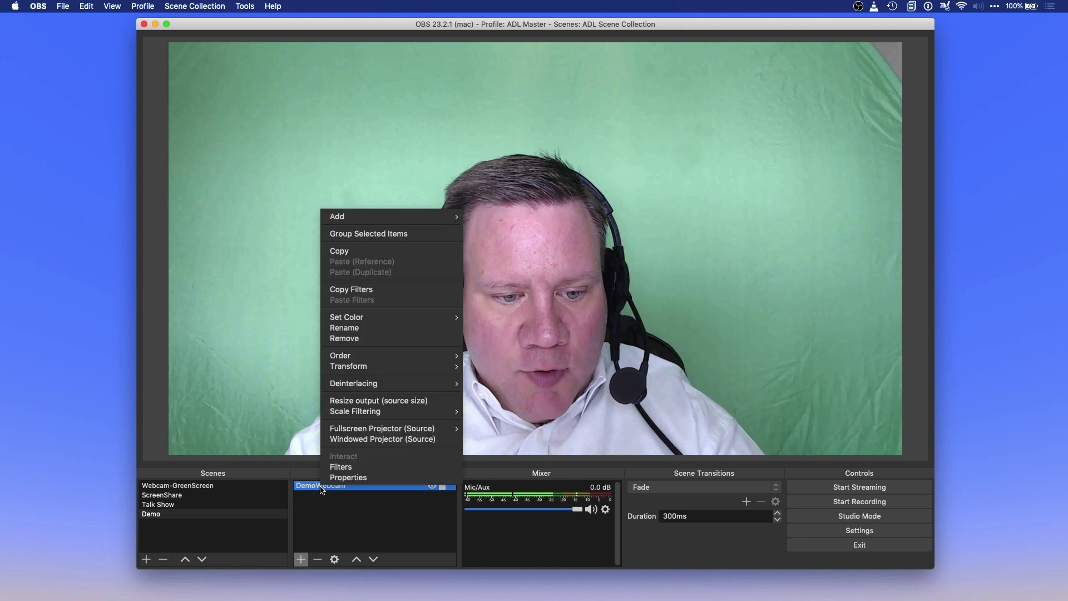
{"action": "left_click", "coordinate": [342, 466]}
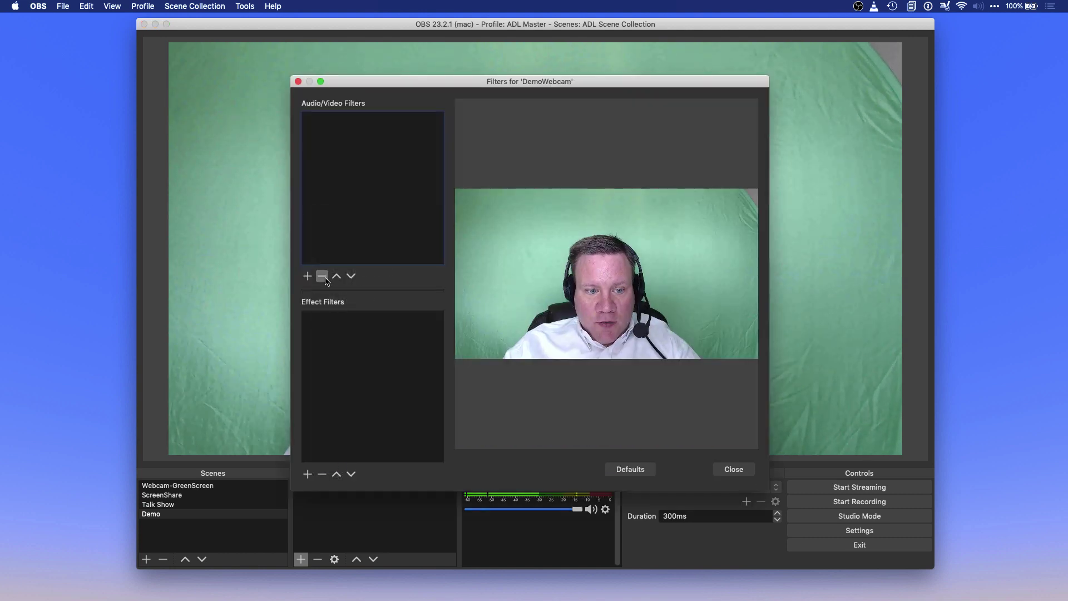
{"action": "left_click", "coordinate": [308, 474]}
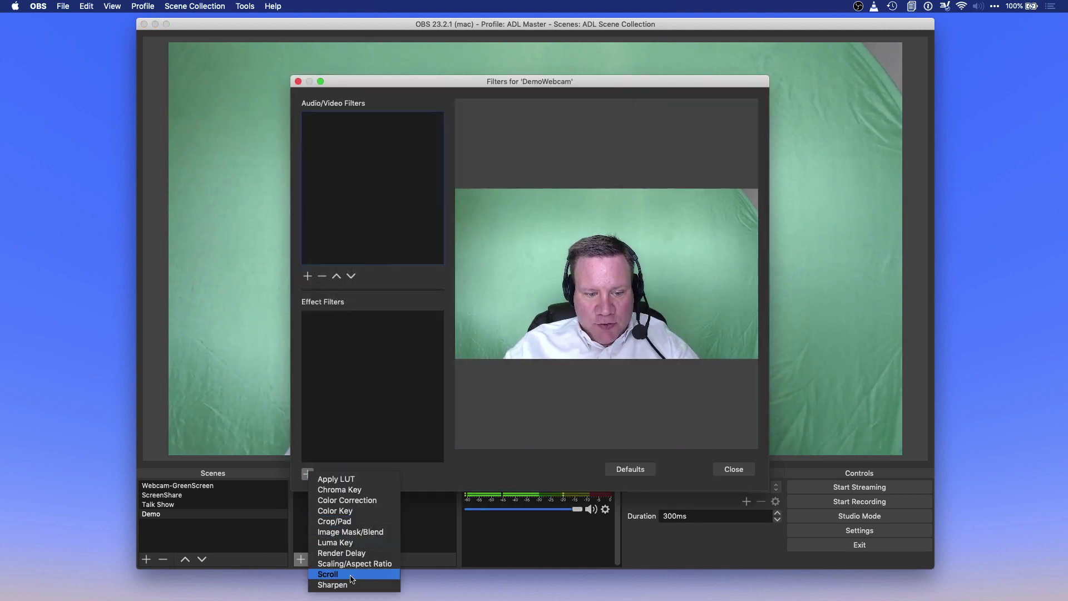
{"action": "left_click", "coordinate": [357, 490]}
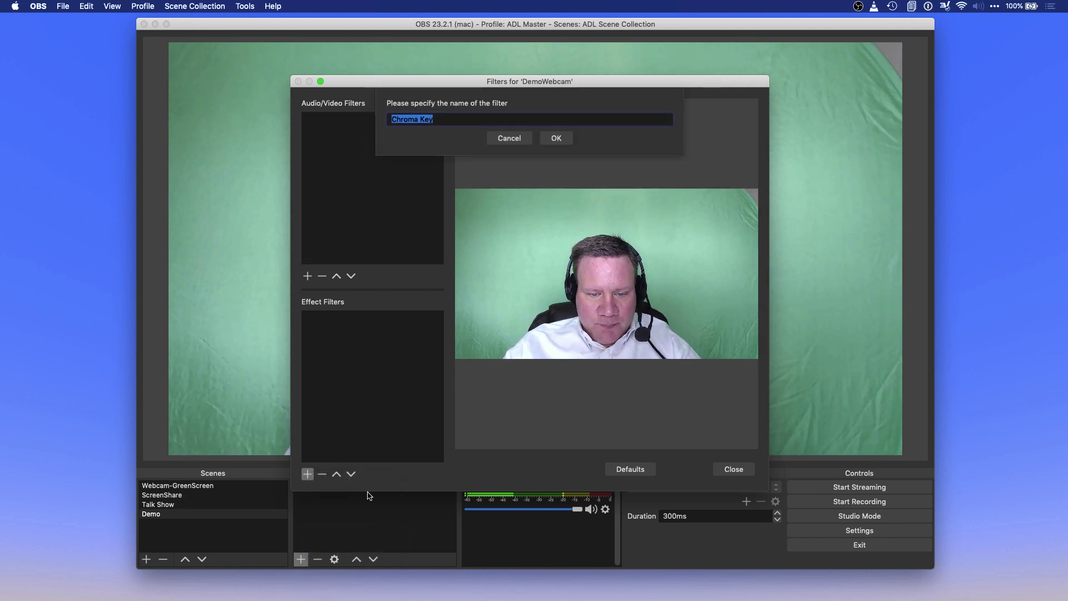
{"action": "left_click", "coordinate": [565, 137]}
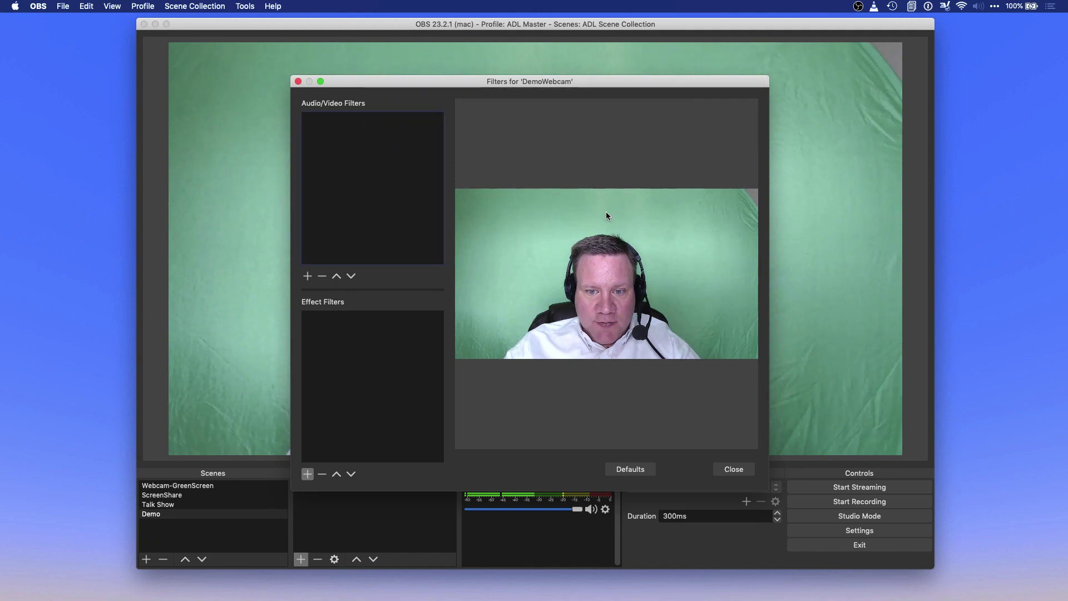
Drop similarity and smoothness to 1 and keep Green as the key colour type.
{"action": "left_click_drag", "start_coordinate": [631, 344], "coordinate": [543, 340]}
{"action": "left_click_drag", "start_coordinate": [595, 367], "coordinate": [580, 392]}
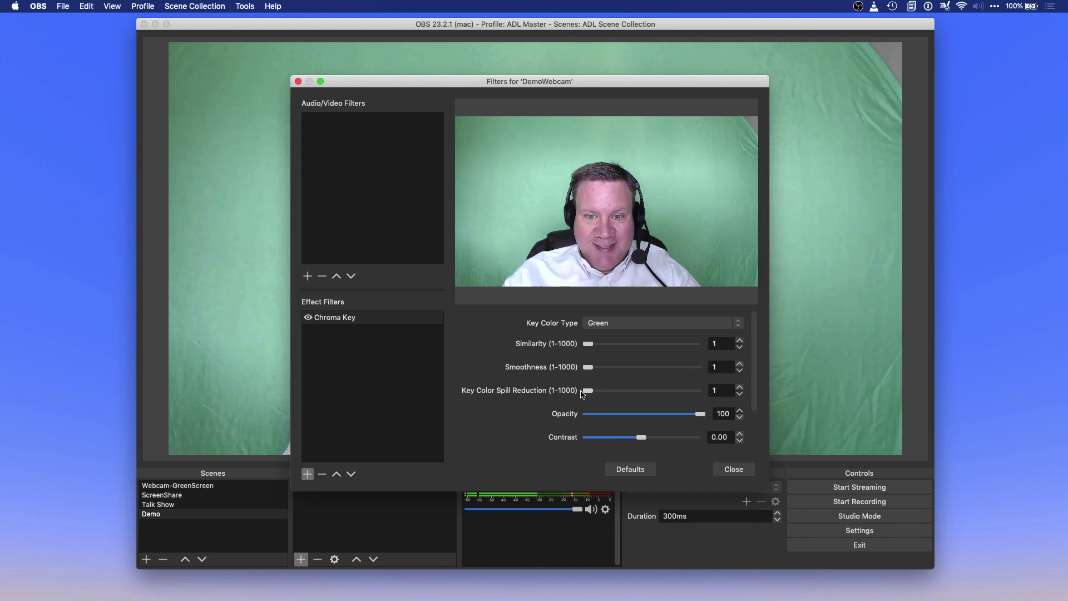
{"action": "left_click", "coordinate": [647, 325]}
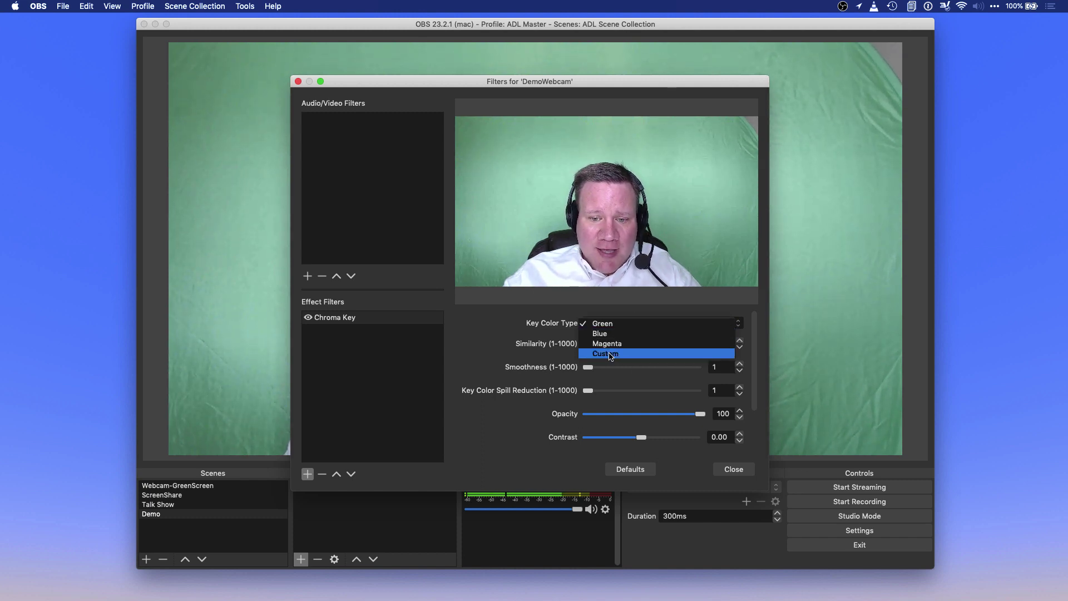
{"action": "left_click", "coordinate": [610, 326]}
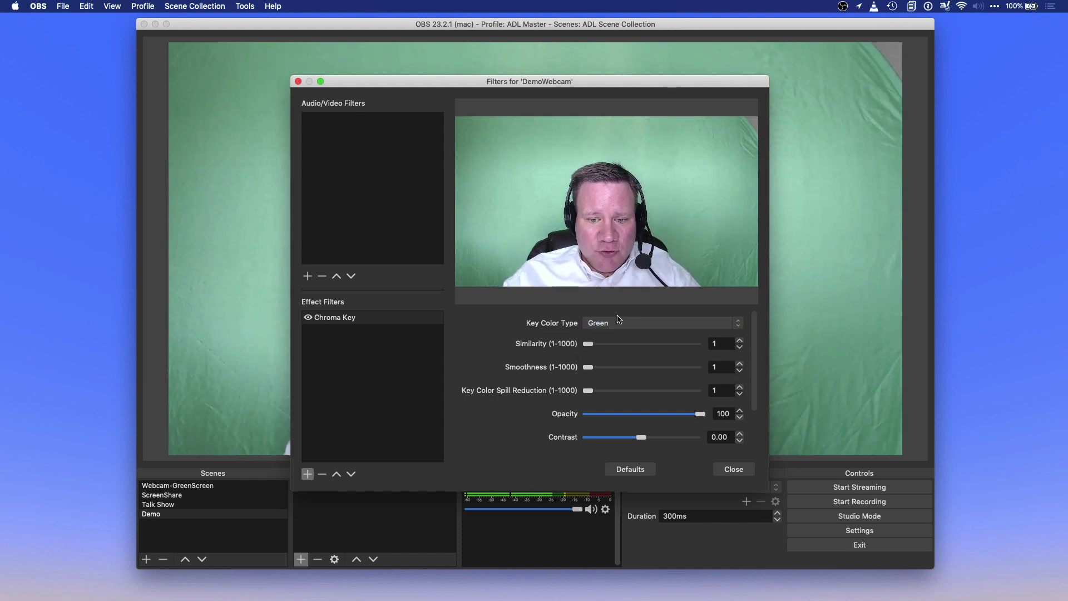
Raise Chroma Key similarity to 475 and move the Filters window aside.
{"action": "left_click_drag", "start_coordinate": [590, 345], "coordinate": [638, 348]}
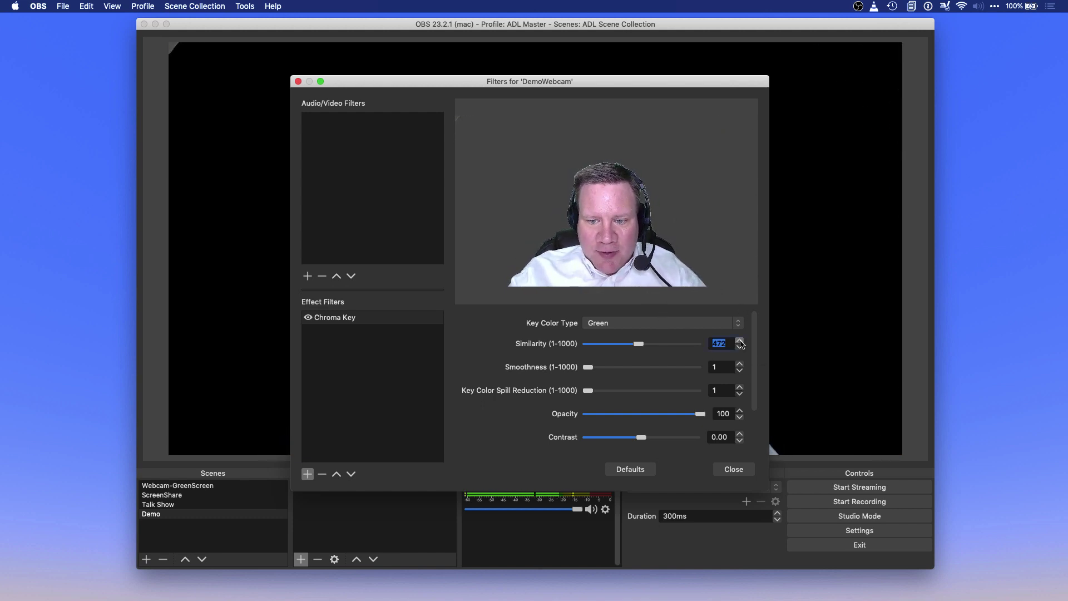
{"action": "left_click", "coordinate": [740, 341]}
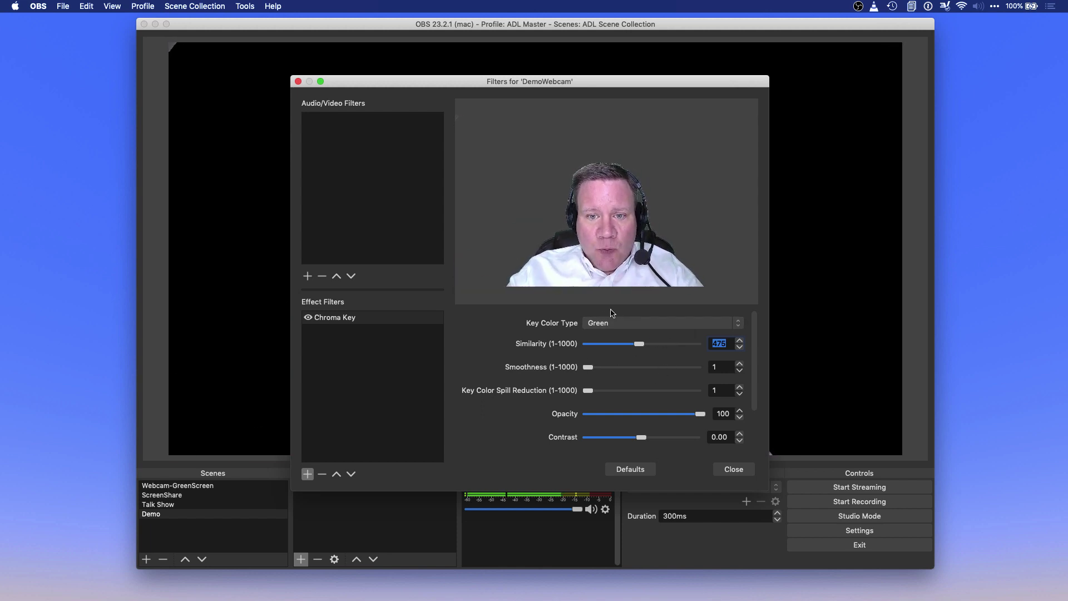
{"action": "left_click_drag", "start_coordinate": [489, 84], "coordinate": [816, 181]}
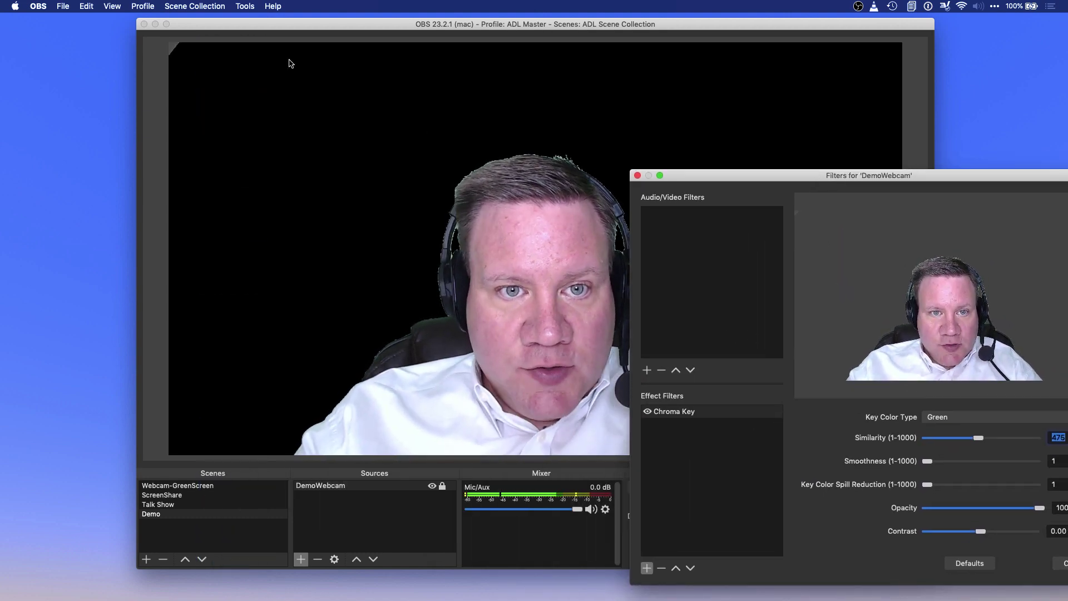
Place the Filters window beside OBS, set similarity 480 and smoothness 15, then close Filters.
{"action": "left_click_drag", "start_coordinate": [285, 28], "coordinate": [153, 35]}
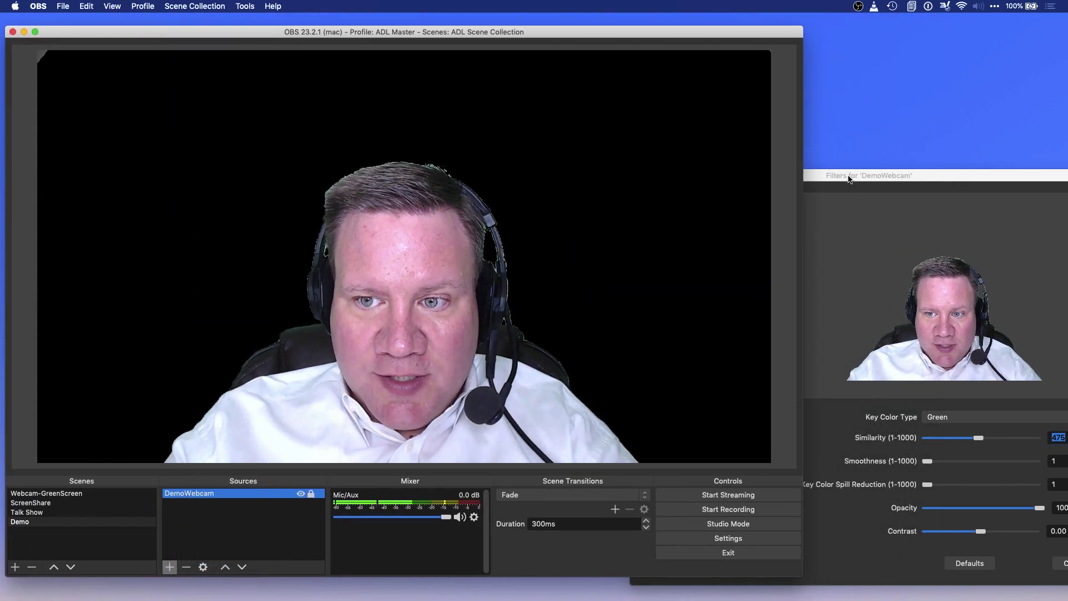
{"action": "left_click", "coordinate": [847, 175]}
{"action": "left_click_drag", "start_coordinate": [847, 174], "coordinate": [787, 173]}
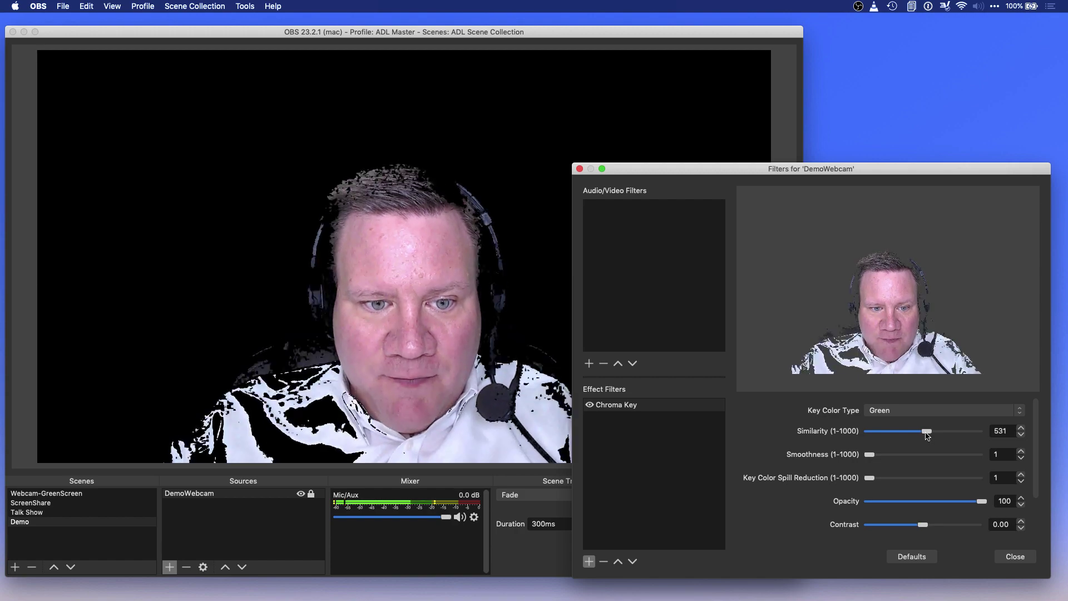
{"action": "left_click_drag", "start_coordinate": [929, 435], "coordinate": [921, 435]}
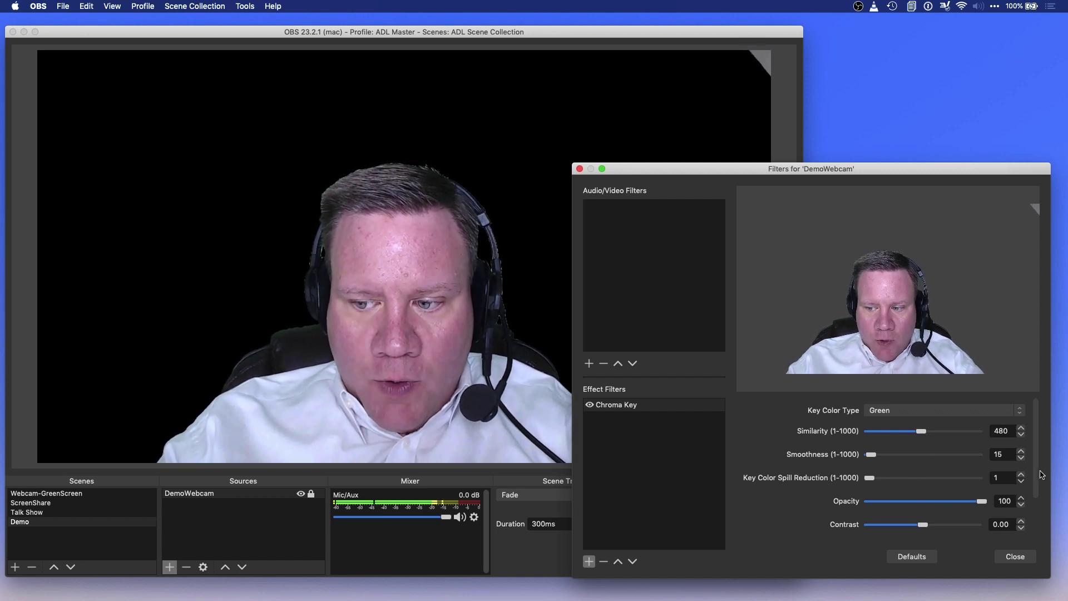
{"action": "left_click_drag", "start_coordinate": [1042, 475], "coordinate": [1043, 515]}
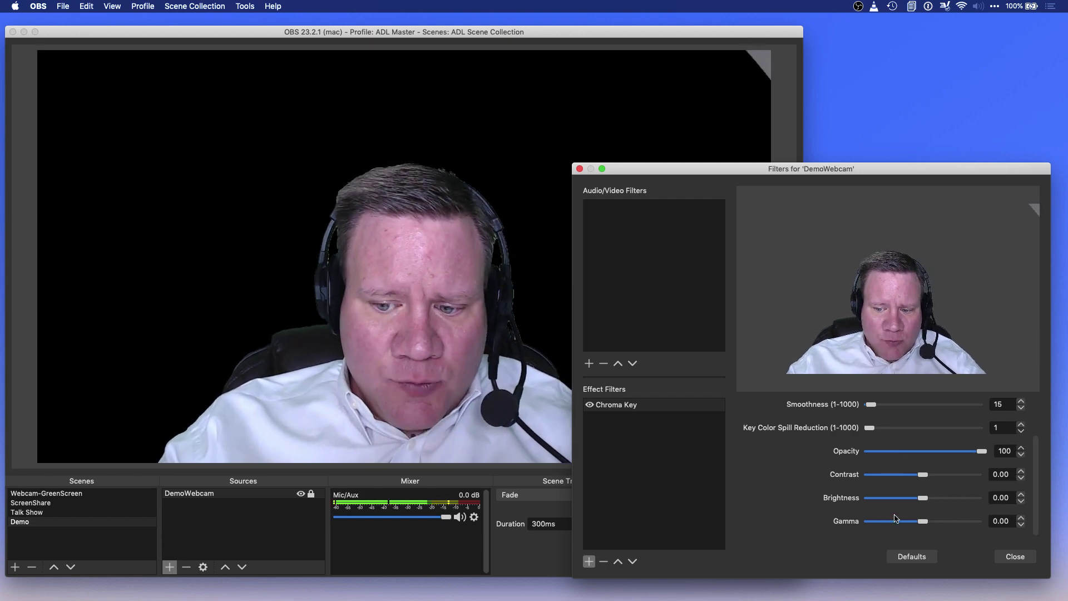
{"action": "left_click", "coordinate": [1010, 557]}
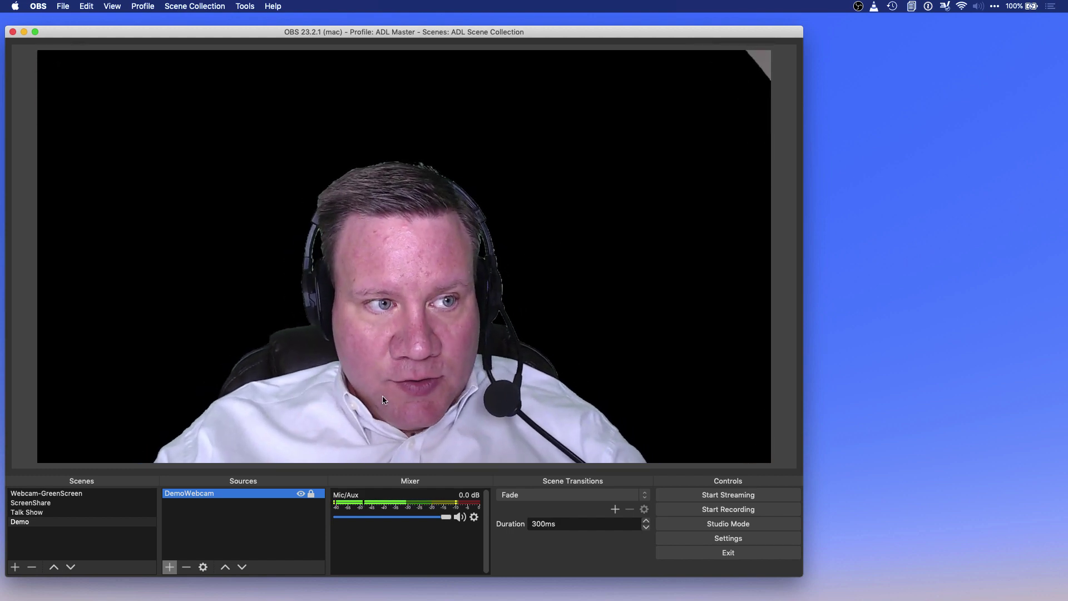
Add an Image source with hot-air-balloons-1253229_1280.jpg and stretch it across the canvas.
{"action": "left_click", "coordinate": [171, 566]}
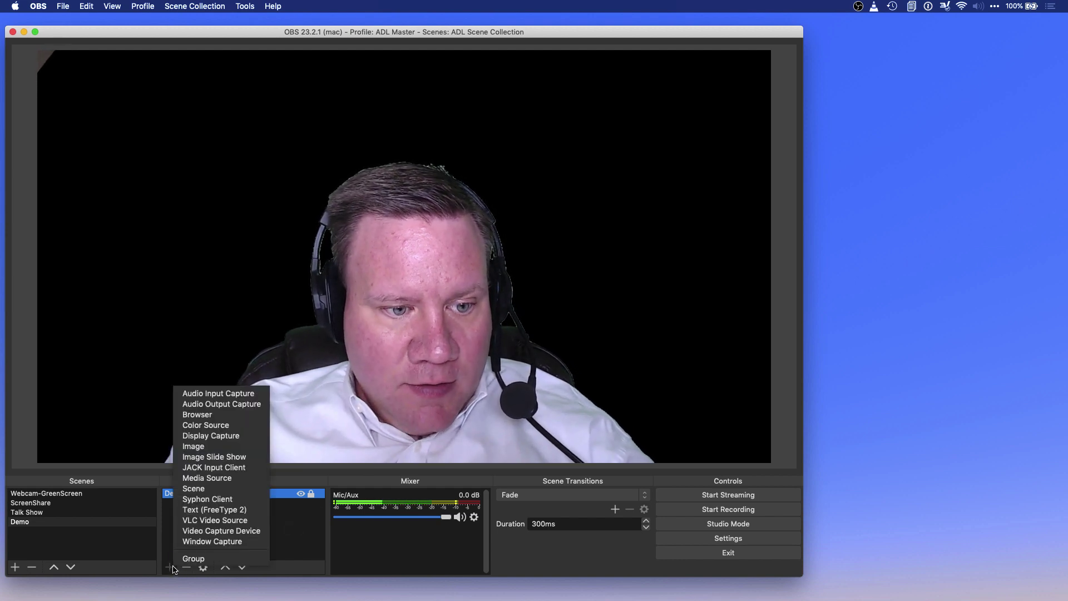
{"action": "left_click", "coordinate": [208, 449]}
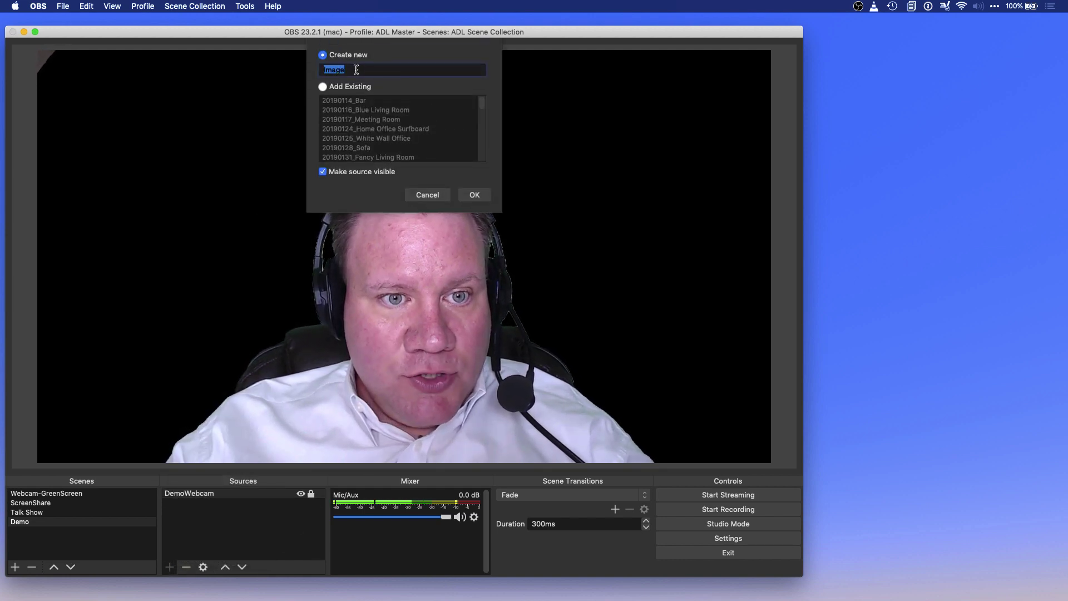
{"action": "left_click", "coordinate": [475, 195]}
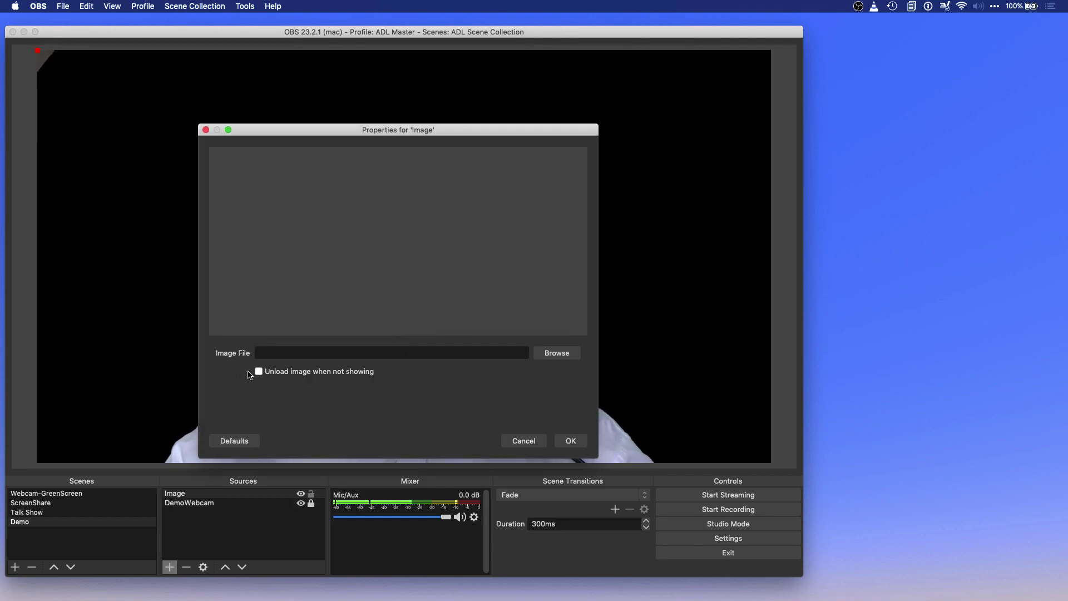
{"action": "left_click", "coordinate": [550, 353]}
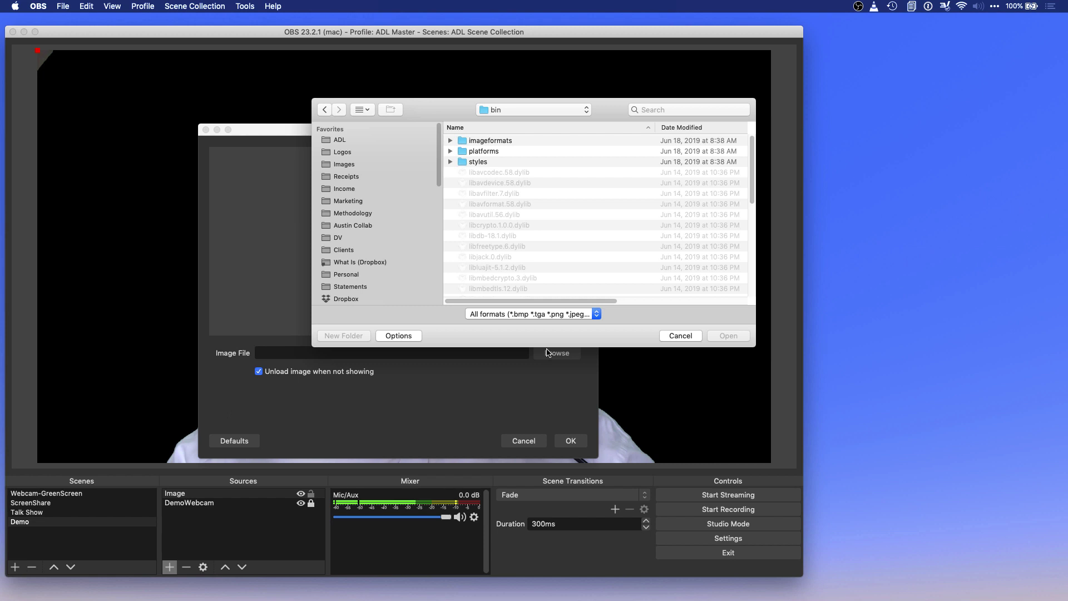
{"action": "double_click", "coordinate": [486, 140]}
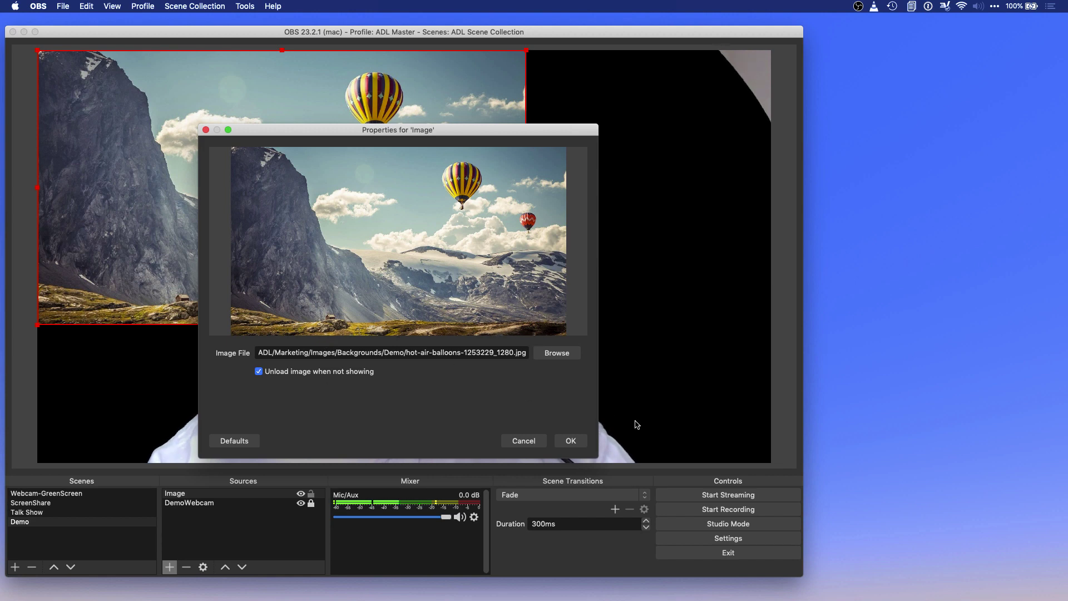
{"action": "left_click", "coordinate": [581, 443]}
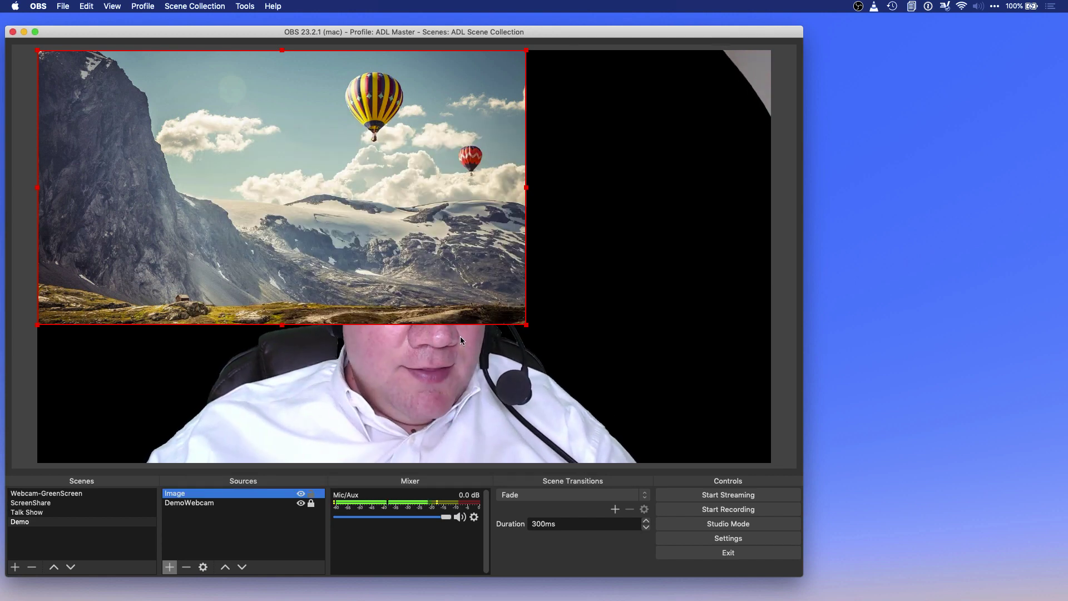
{"action": "left_click_drag", "start_coordinate": [526, 325], "coordinate": [774, 463]}
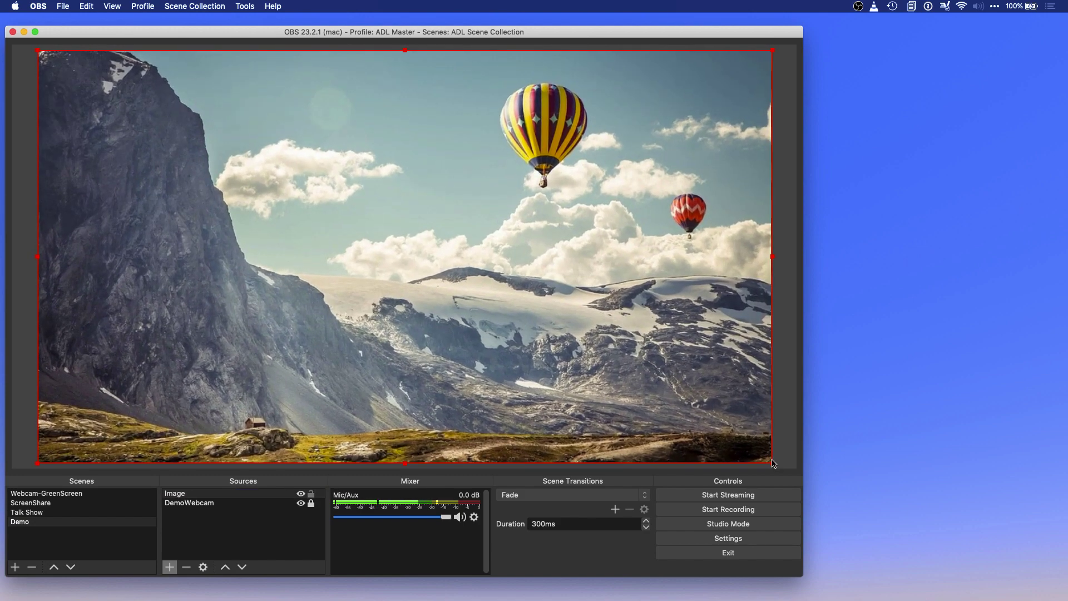
Lock the Image background and move DemoWebcam above it in the Demo scene's sources.
{"action": "left_click", "coordinate": [310, 497]}
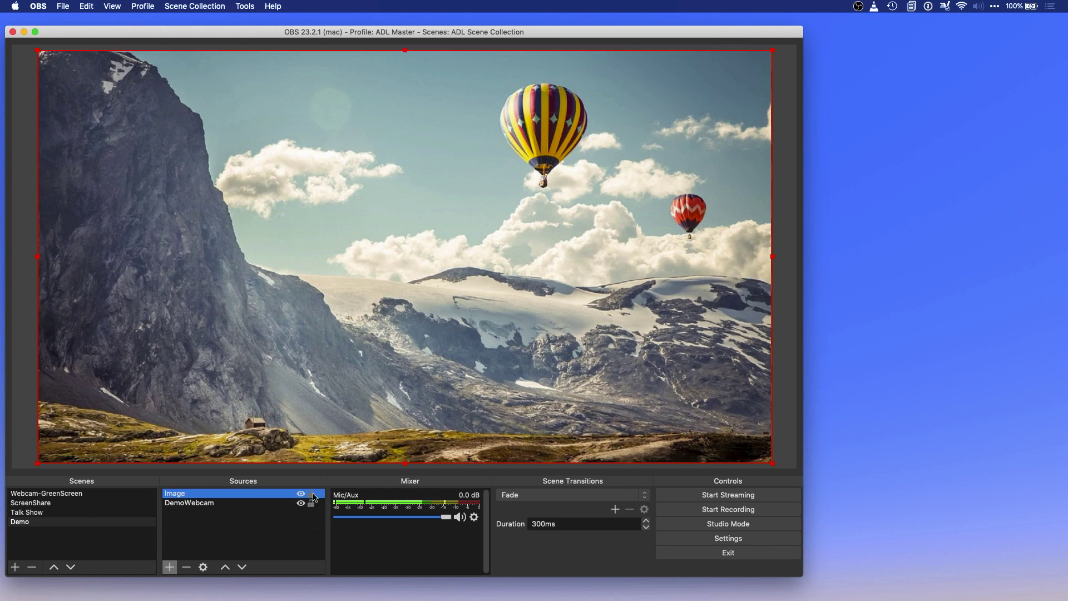
{"action": "left_click", "coordinate": [311, 494]}
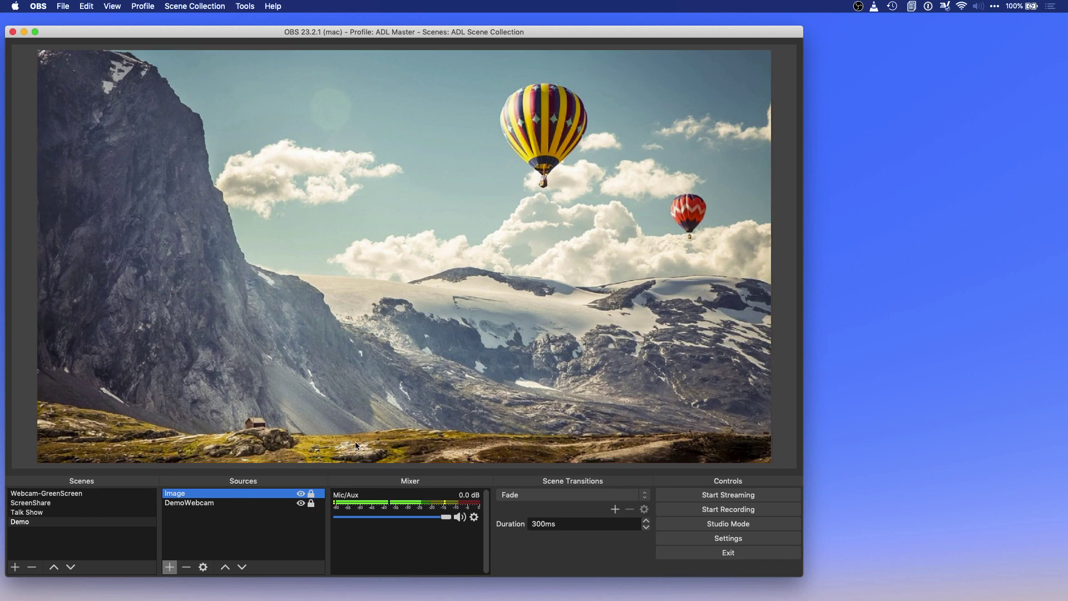
{"action": "left_click", "coordinate": [217, 503]}
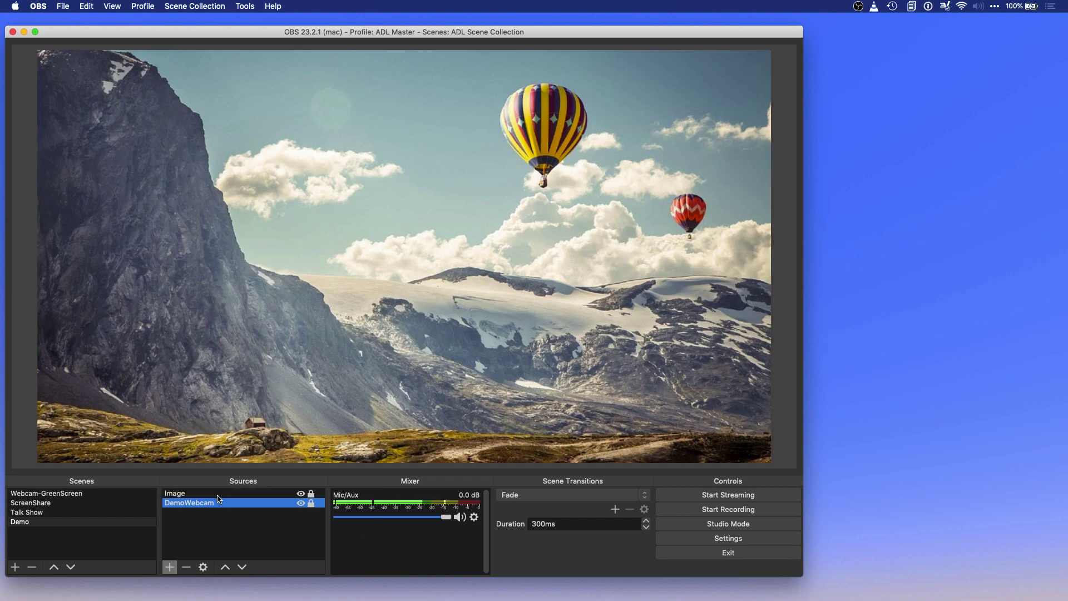
{"action": "left_click", "coordinate": [225, 569]}
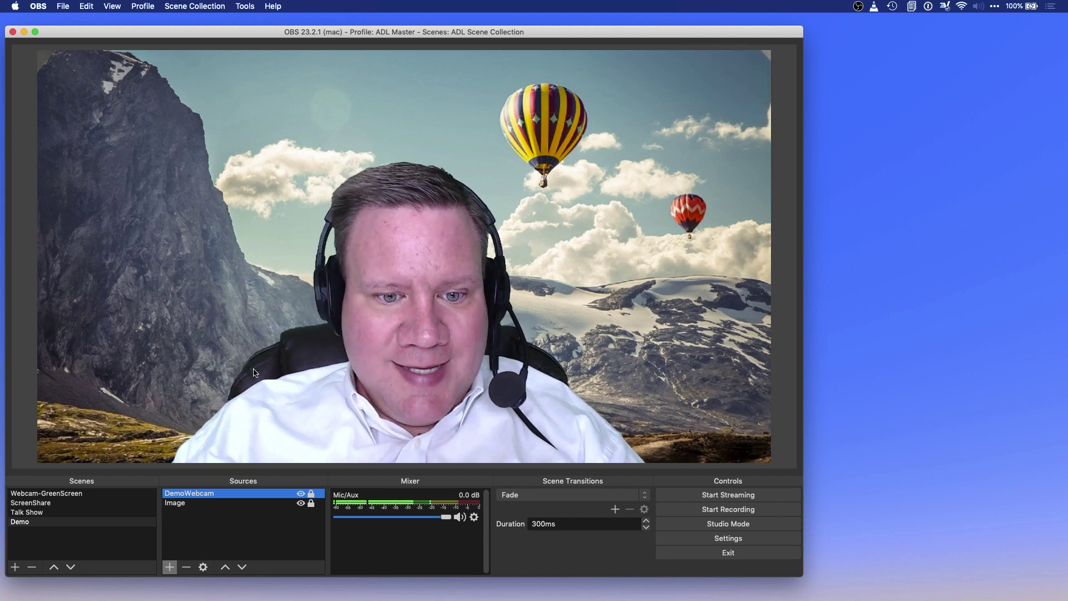
Crop DemoWebcam by 150 on two sides and 200 at the top in its transform settings.
{"action": "right_click", "coordinate": [226, 497]}
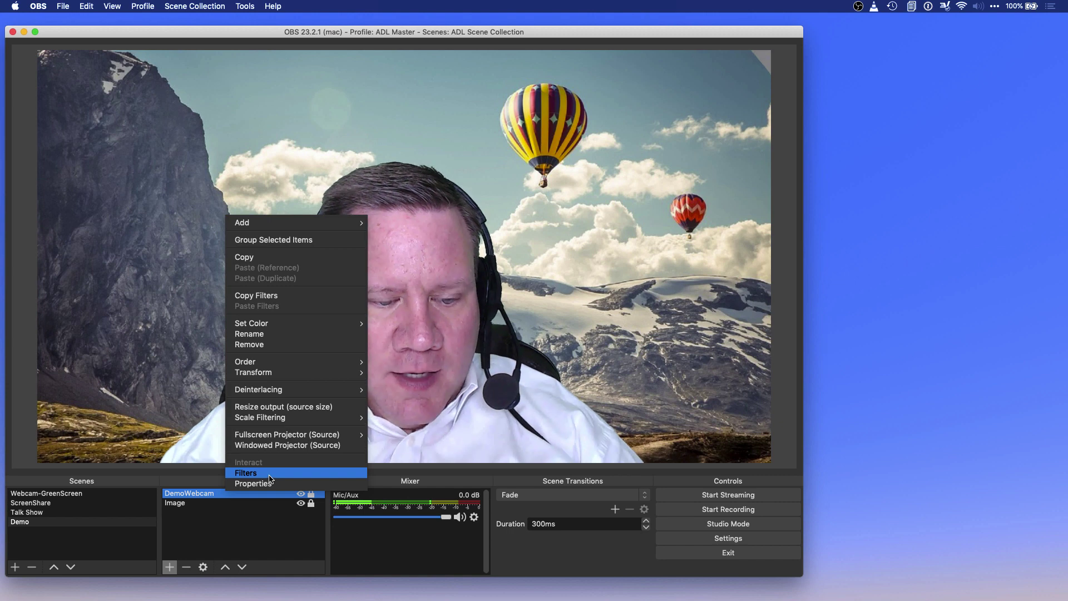
{"action": "mouse_move", "coordinate": [274, 379]}
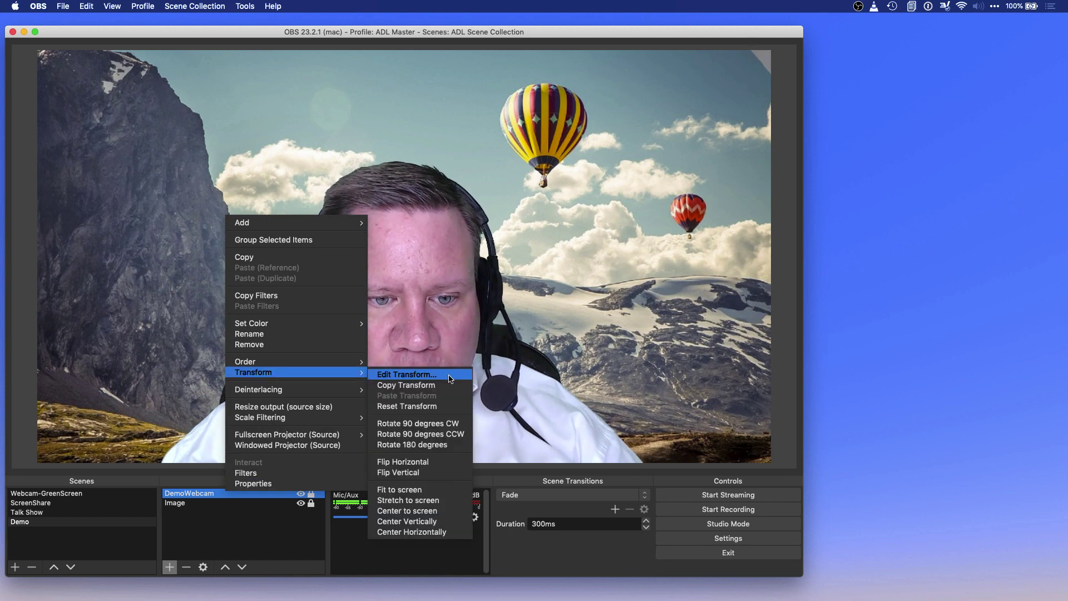
{"action": "left_click", "coordinate": [449, 375]}
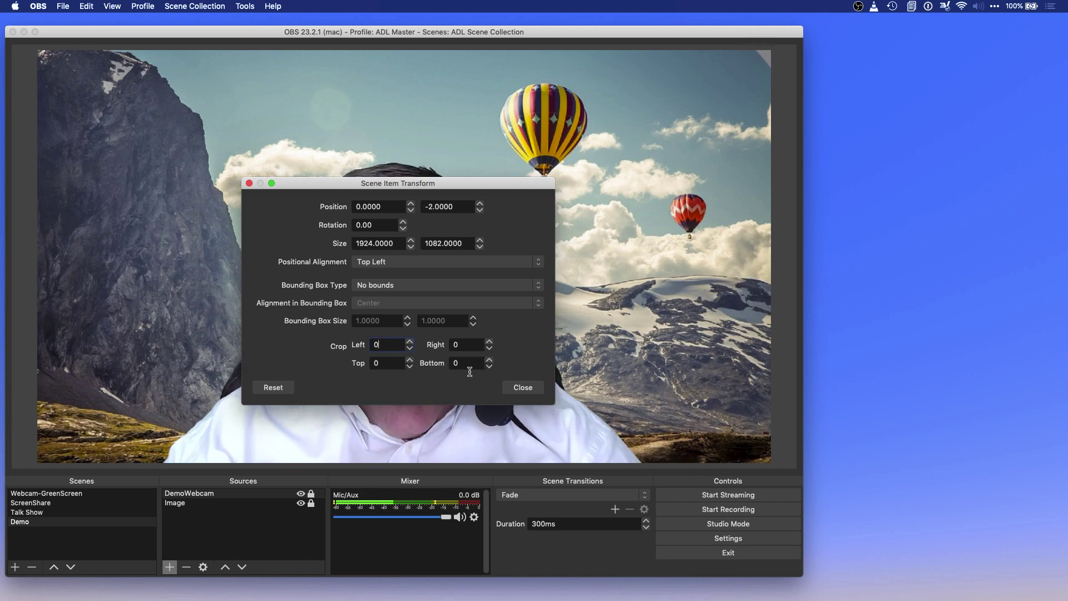
{"action": "type", "text": "150"}
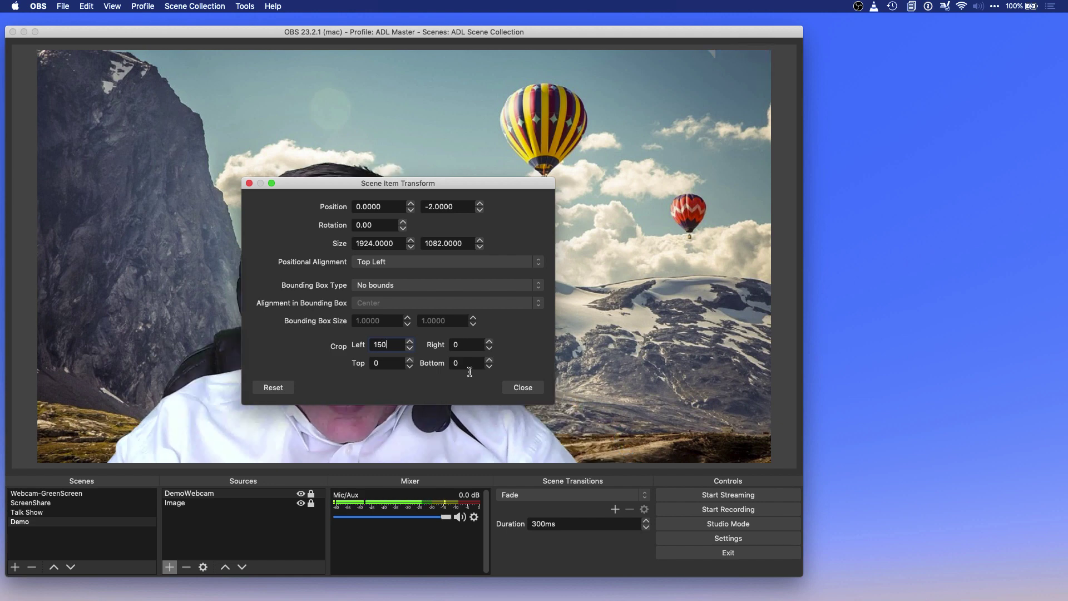
{"action": "key", "text": "Tab"}
{"action": "type", "text": "150"}
{"action": "key", "text": "Tab"}
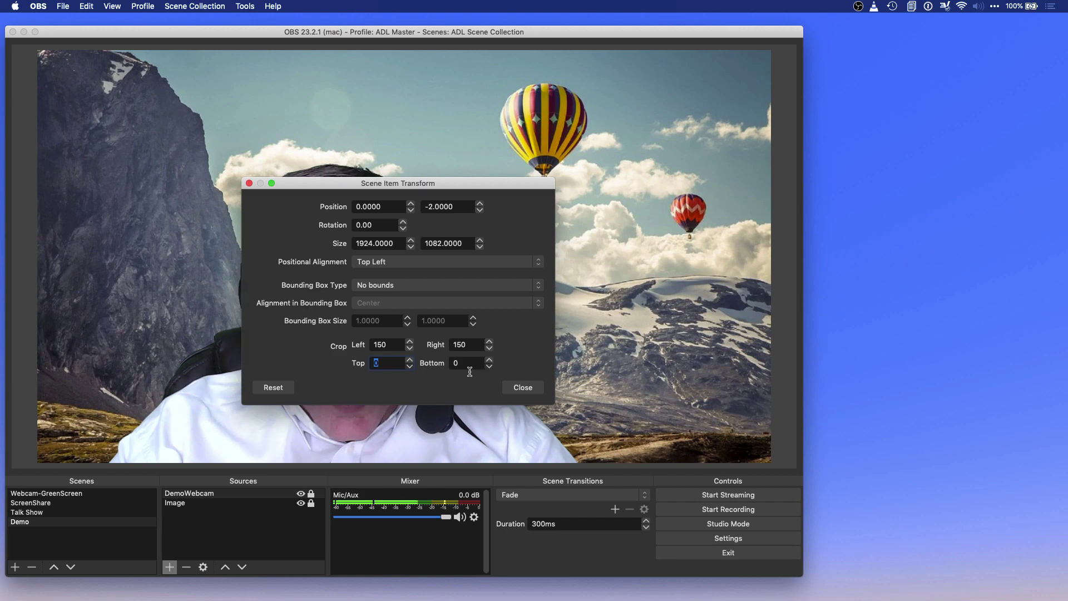
{"action": "type", "text": "200"}
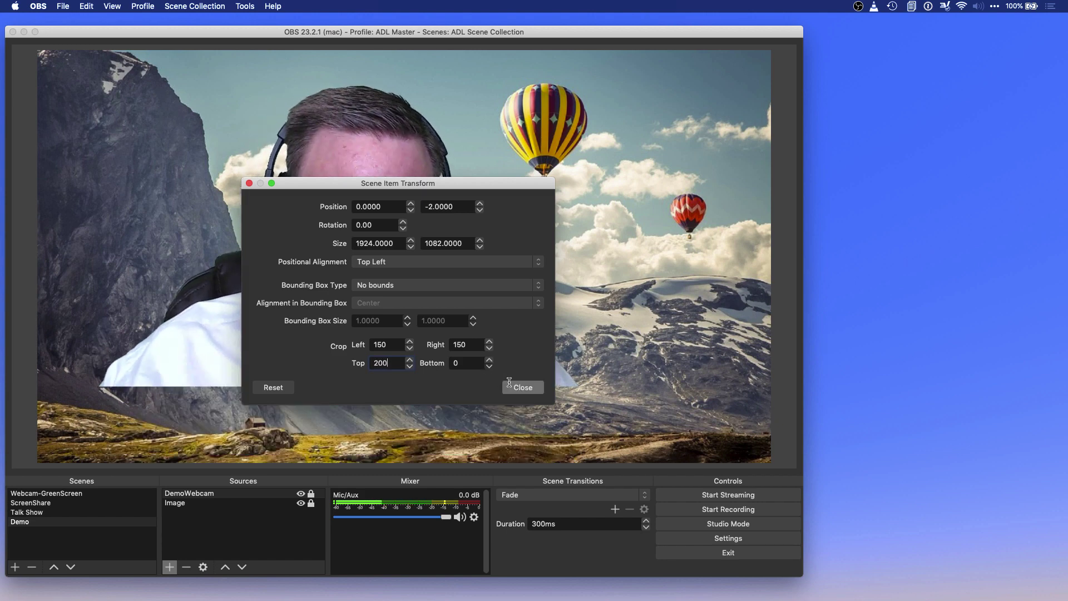
{"action": "left_click", "coordinate": [509, 384]}
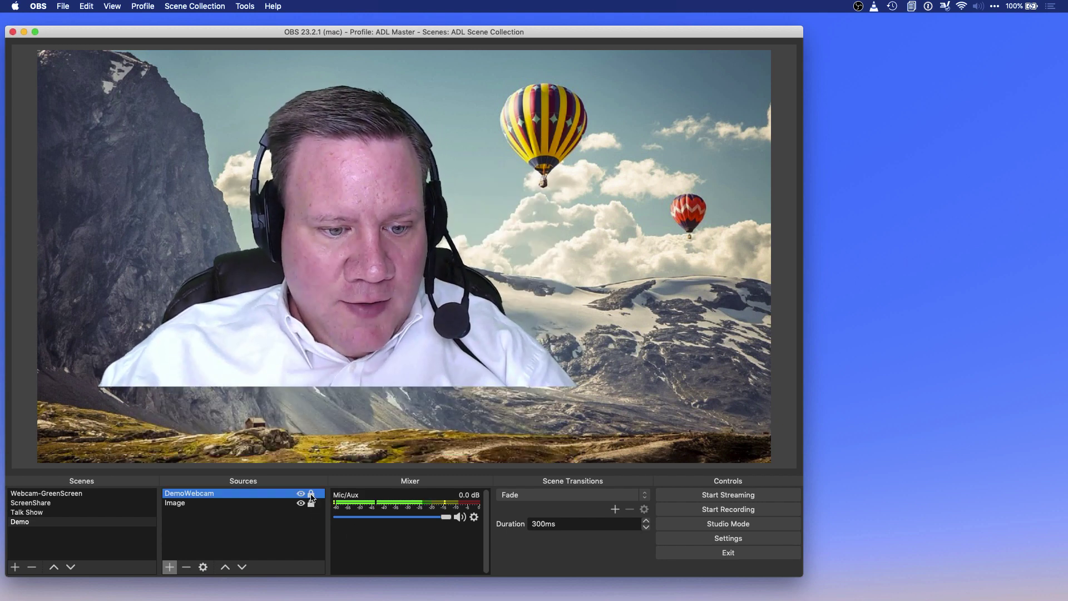
Drag DemoWebcam to the bottom of the canvas, lock it, and shift the OBS window right.
{"action": "left_click_drag", "start_coordinate": [363, 236], "coordinate": [419, 311]}
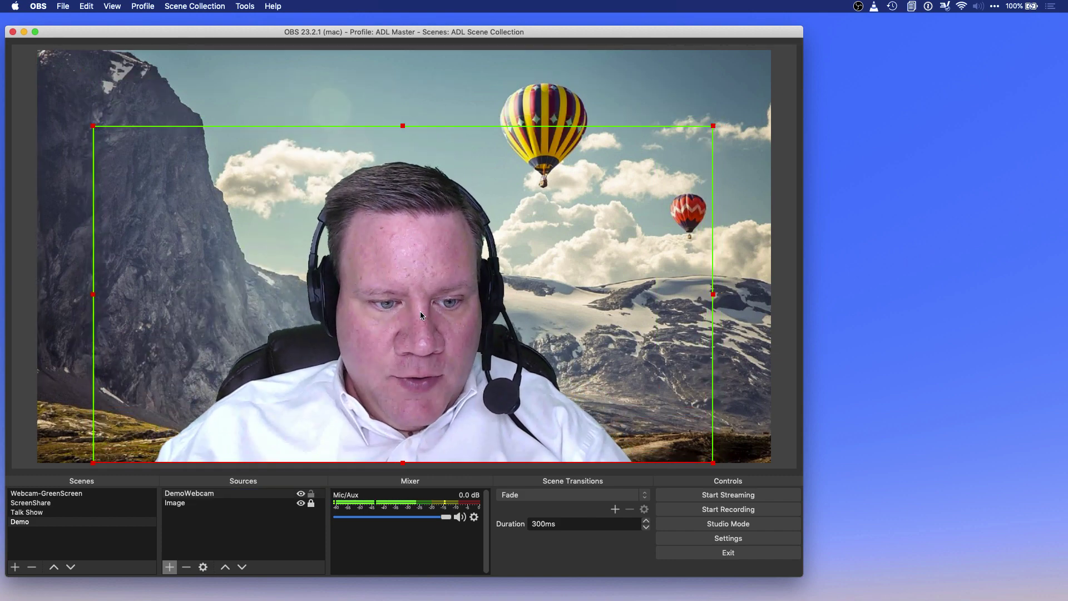
{"action": "left_click", "coordinate": [312, 494]}
{"action": "left_click", "coordinate": [312, 495]}
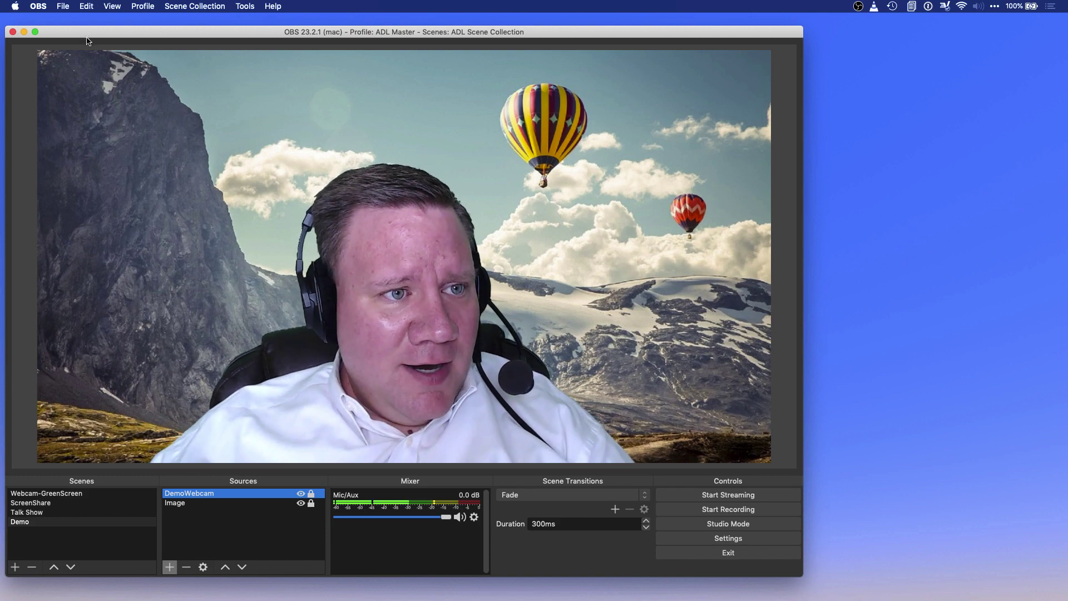
{"action": "left_click_drag", "start_coordinate": [89, 39], "coordinate": [194, 39]}
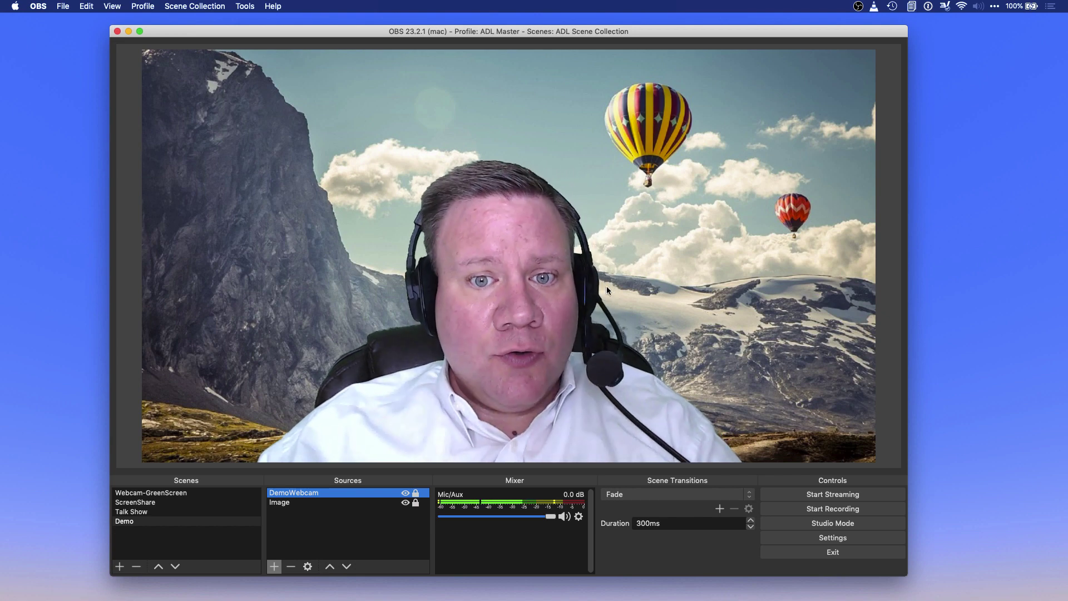
Cycle through the Webcam-GreenScreen, Demo and Talk Show scenes, ending on Webcam-GreenScreen.
{"action": "left_click", "coordinate": [162, 494]}
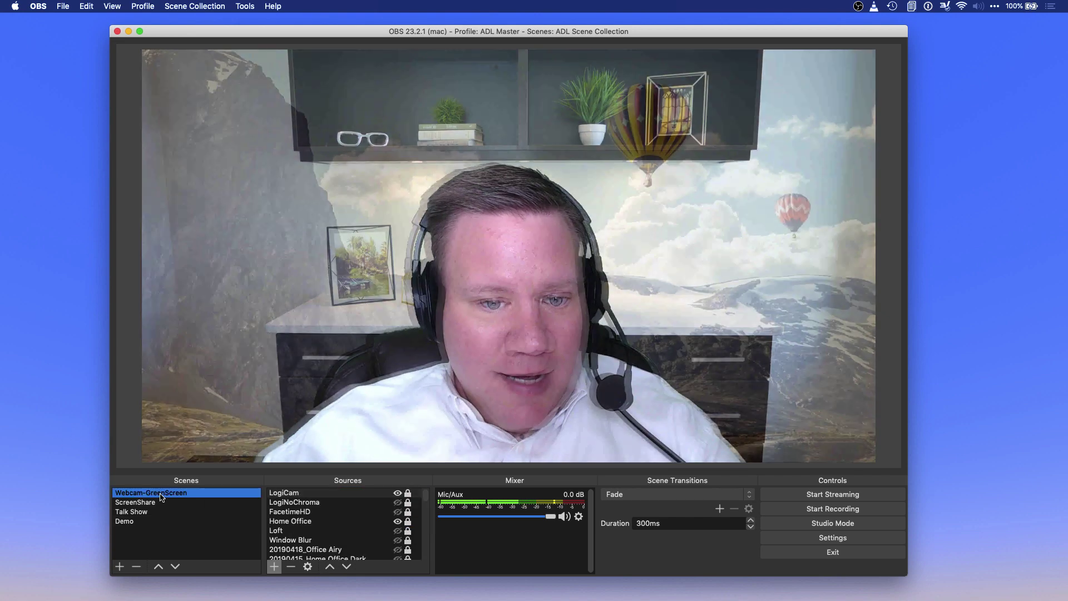
{"action": "key", "text": "Down"}
{"action": "key", "text": "Down"}
{"action": "key", "text": "Down"}
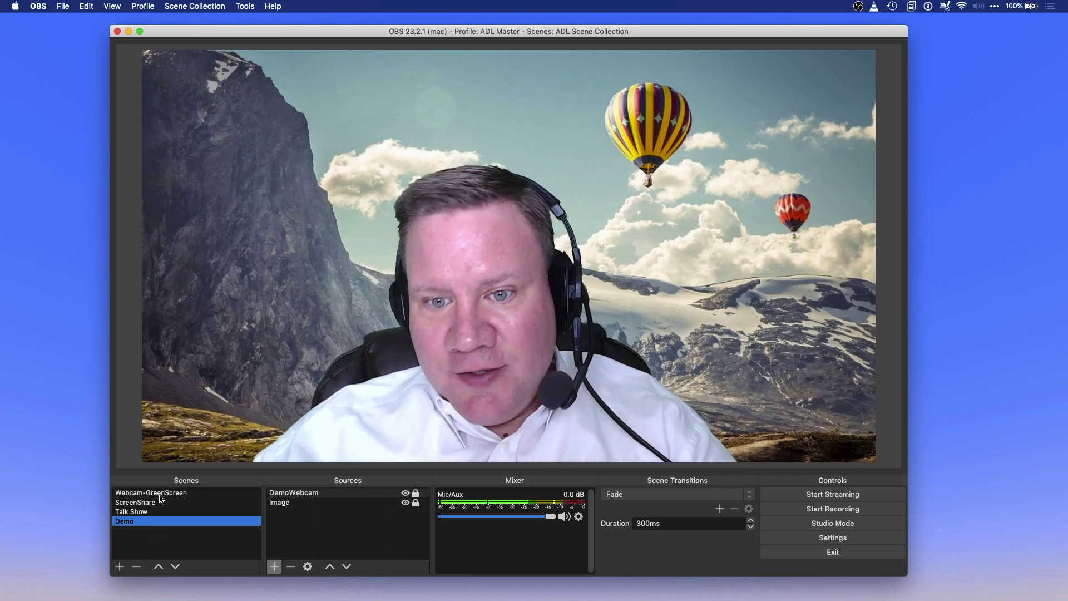
{"action": "key", "text": "Up"}
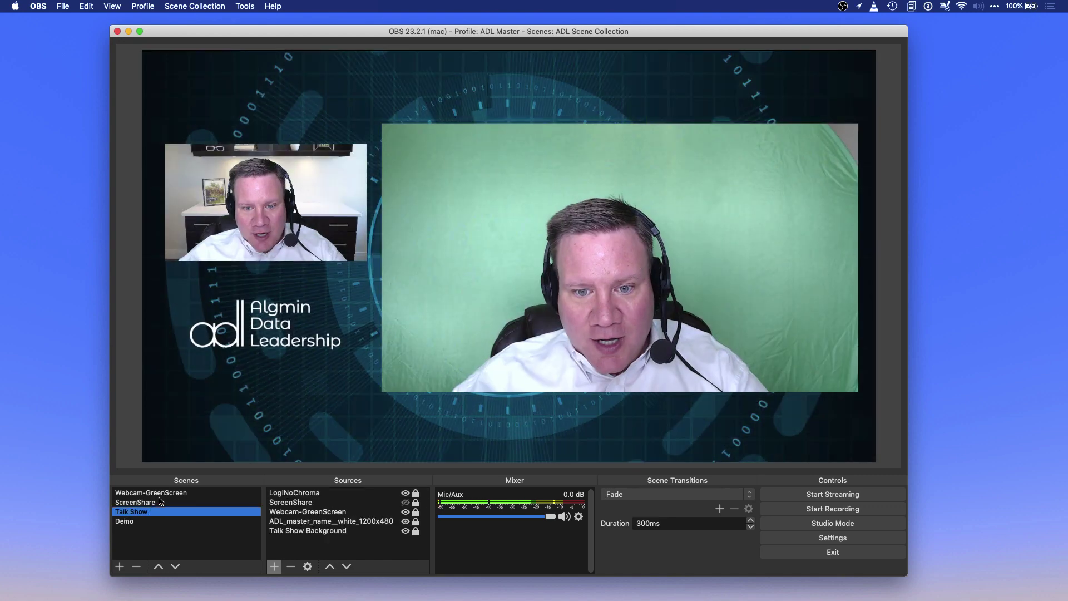
{"action": "key", "text": "Up"}
{"action": "key", "text": "Up"}
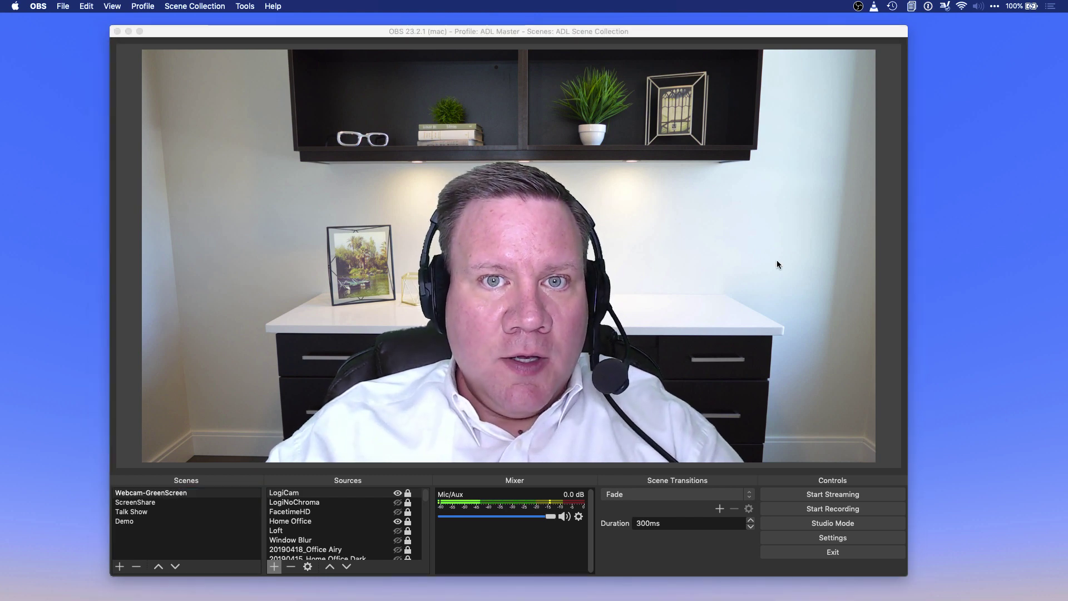
Switch to CamTwist, select the Desktop+ video source and centre the Cam Twist window.
{"action": "key", "text": "super+Tab"}
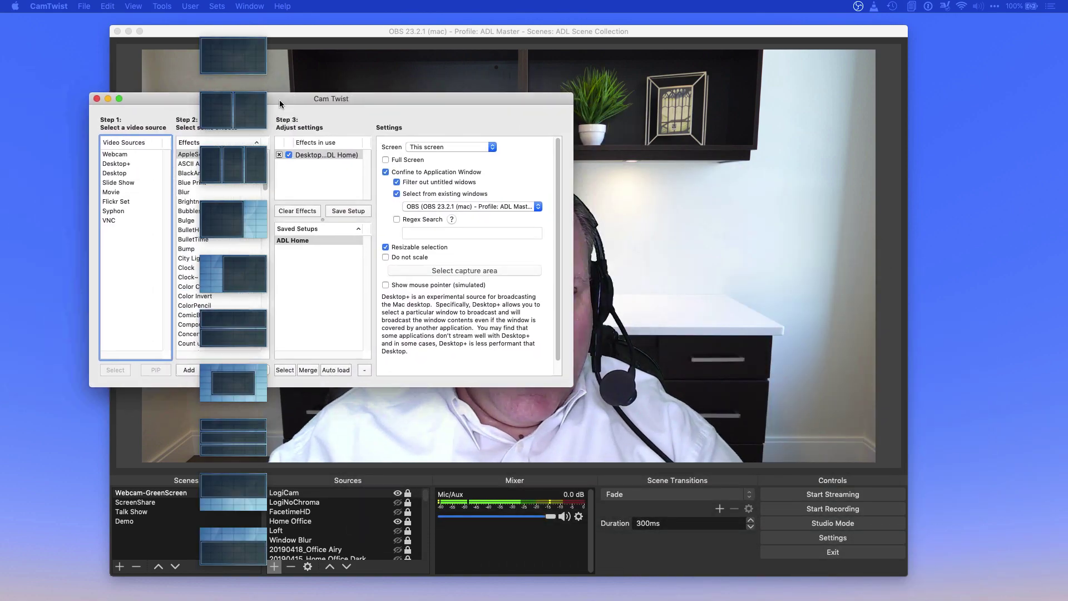
{"action": "left_click", "coordinate": [233, 183]}
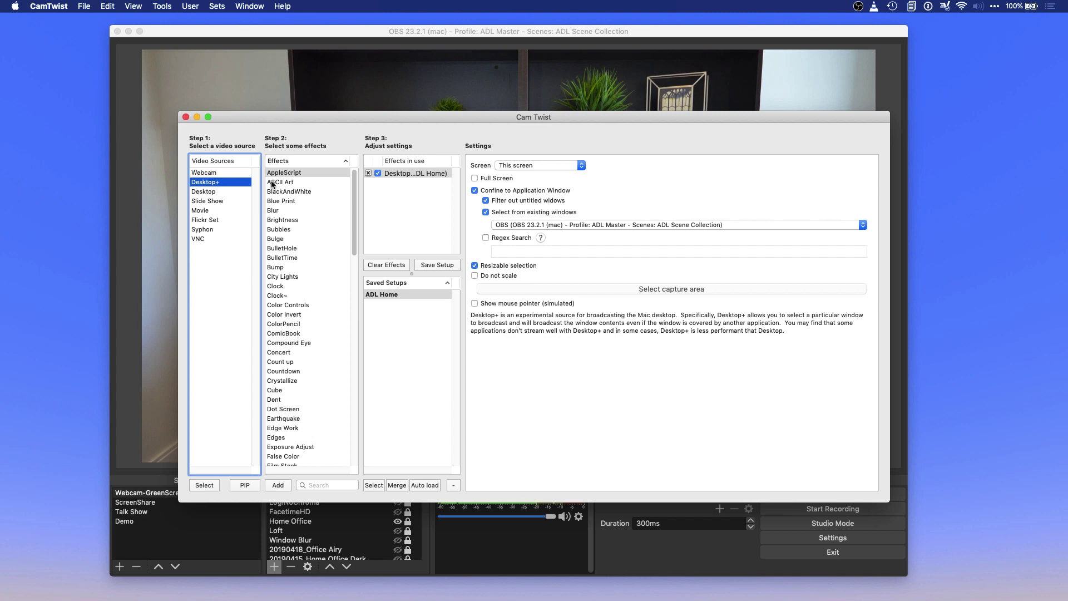
{"action": "left_click_drag", "start_coordinate": [291, 116], "coordinate": [368, 185]}
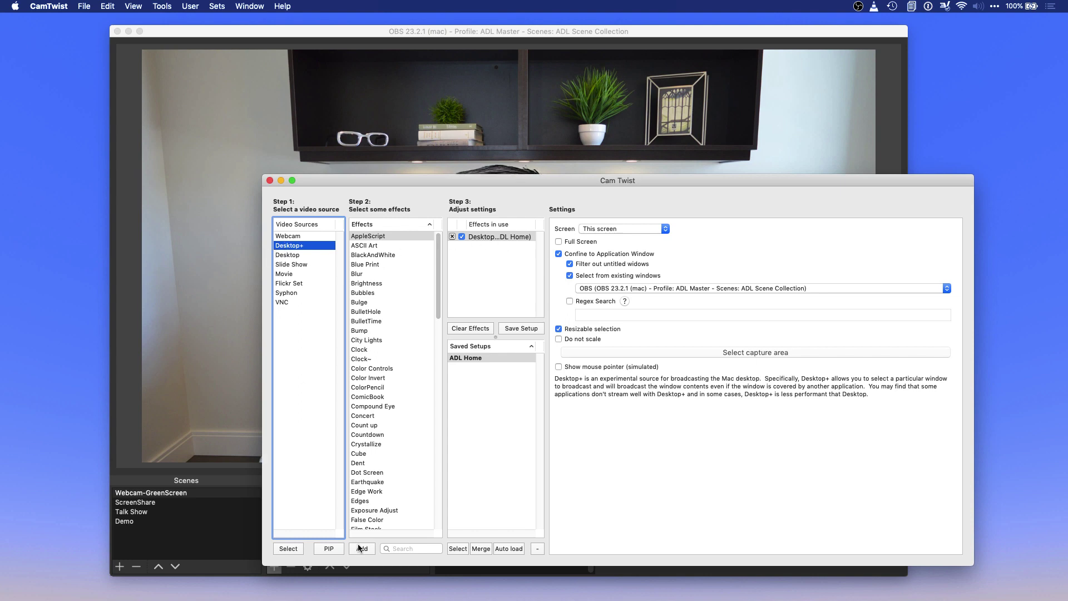
Set Desktop+ to capture the OBS window on the C27F398 screen.
{"action": "left_click", "coordinate": [637, 230]}
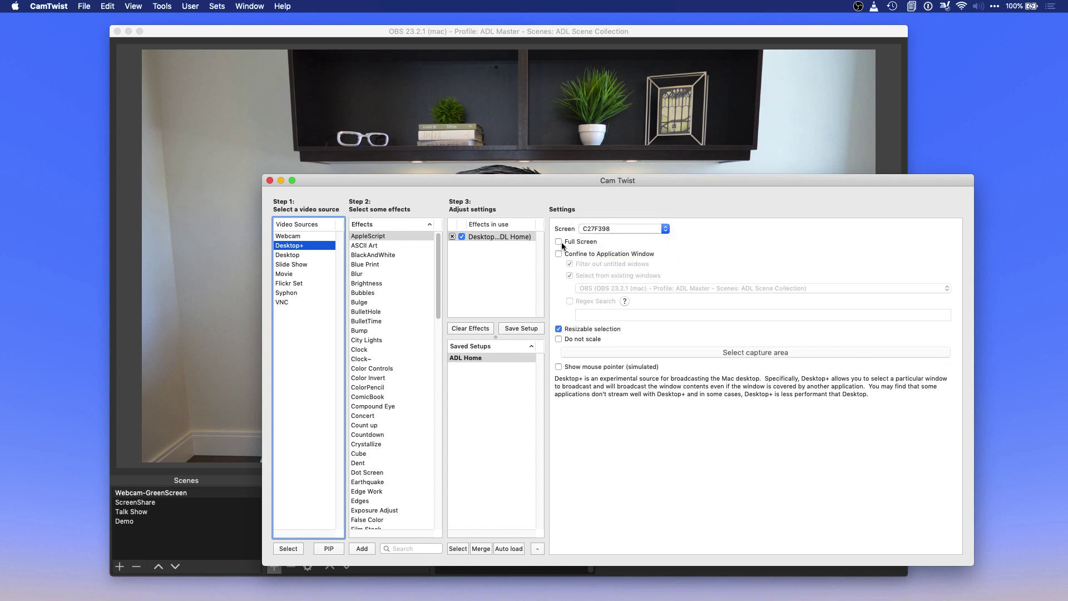
{"action": "left_click", "coordinate": [627, 287]}
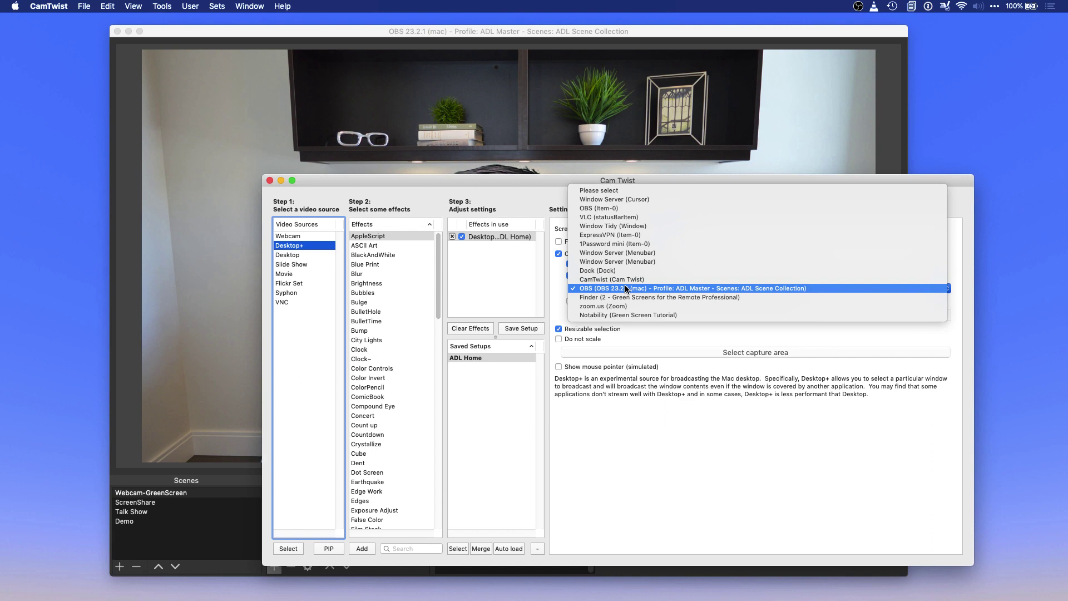
{"action": "left_click", "coordinate": [627, 288]}
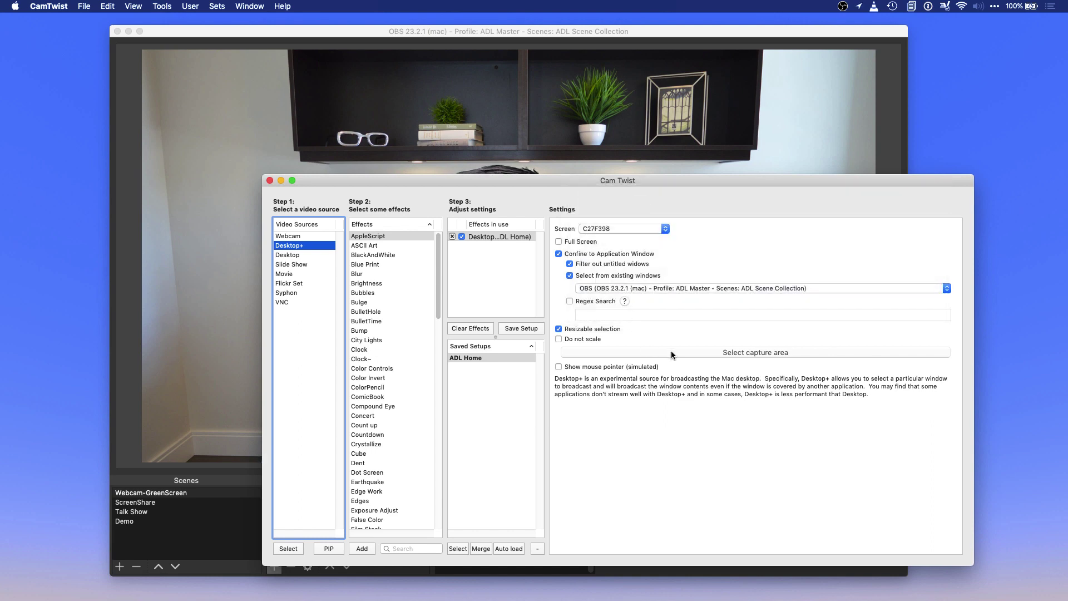
Fit the Desktop+ capture area frame to the edges of the OBS preview.
{"action": "left_click", "coordinate": [657, 355]}
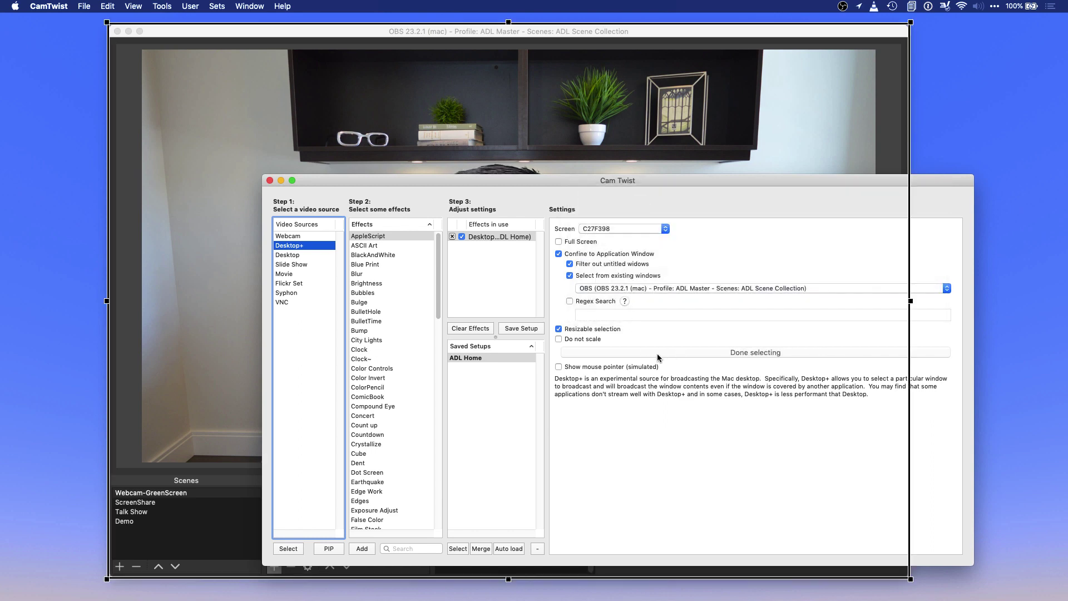
{"action": "left_click_drag", "start_coordinate": [108, 25], "coordinate": [140, 50]}
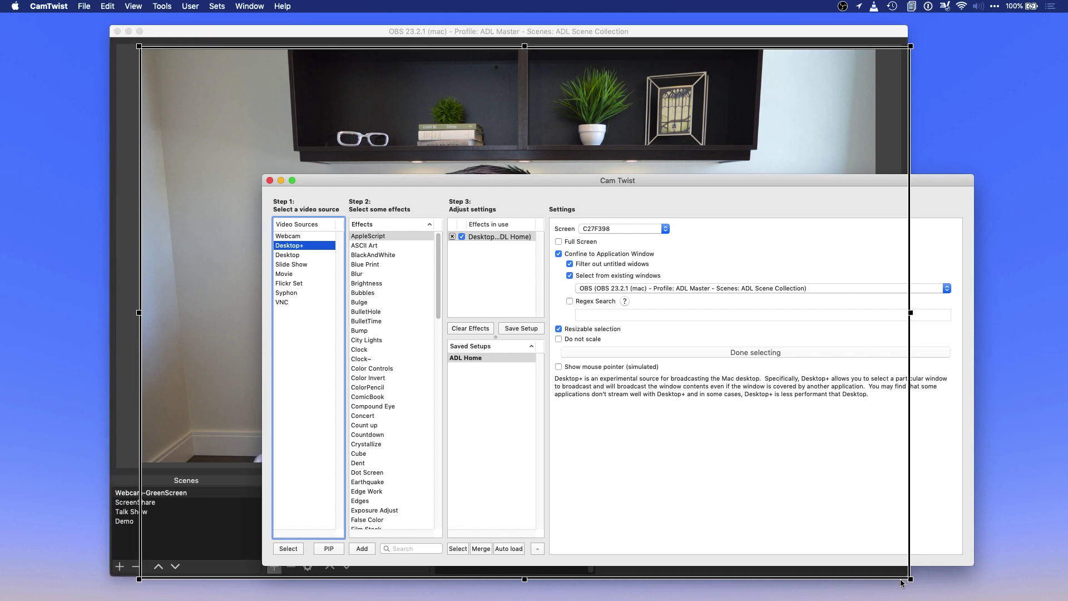
{"action": "left_click_drag", "start_coordinate": [908, 580], "coordinate": [864, 450]}
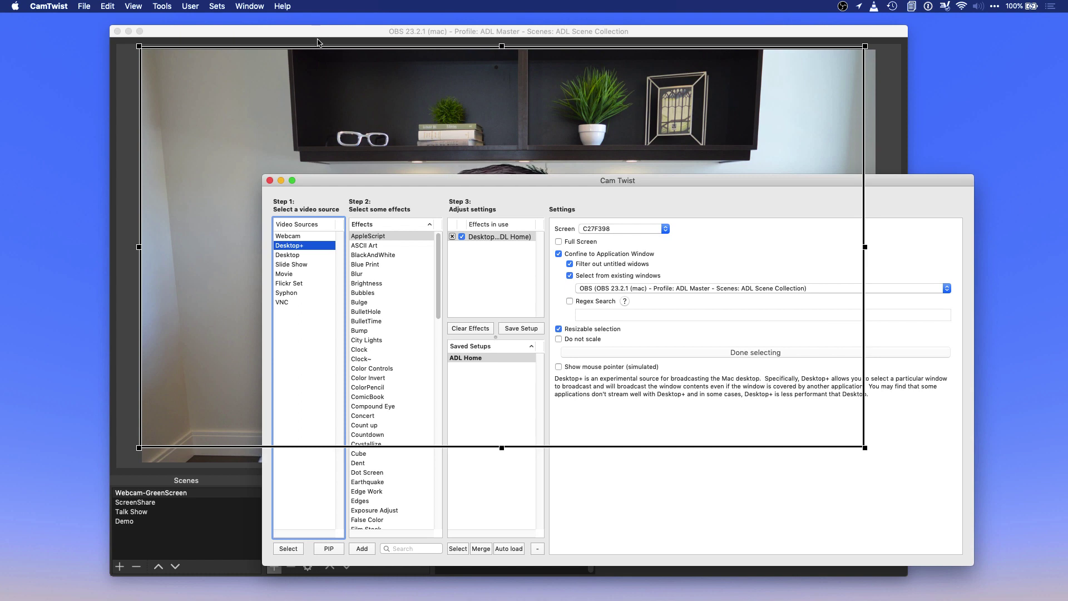
{"action": "left_click", "coordinate": [317, 43]}
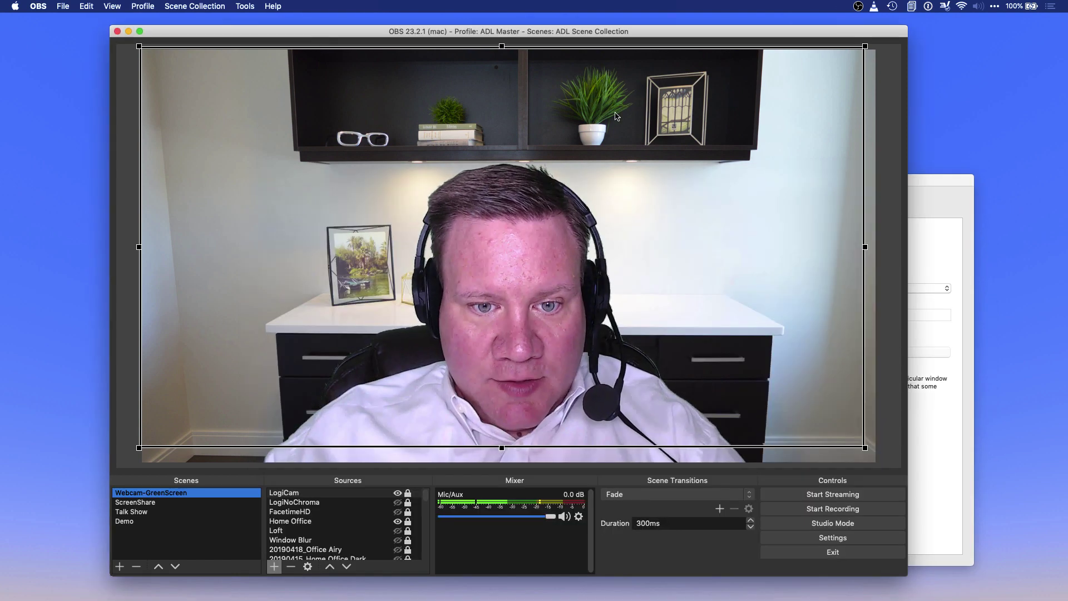
{"action": "left_click_drag", "start_coordinate": [864, 447], "coordinate": [877, 465]}
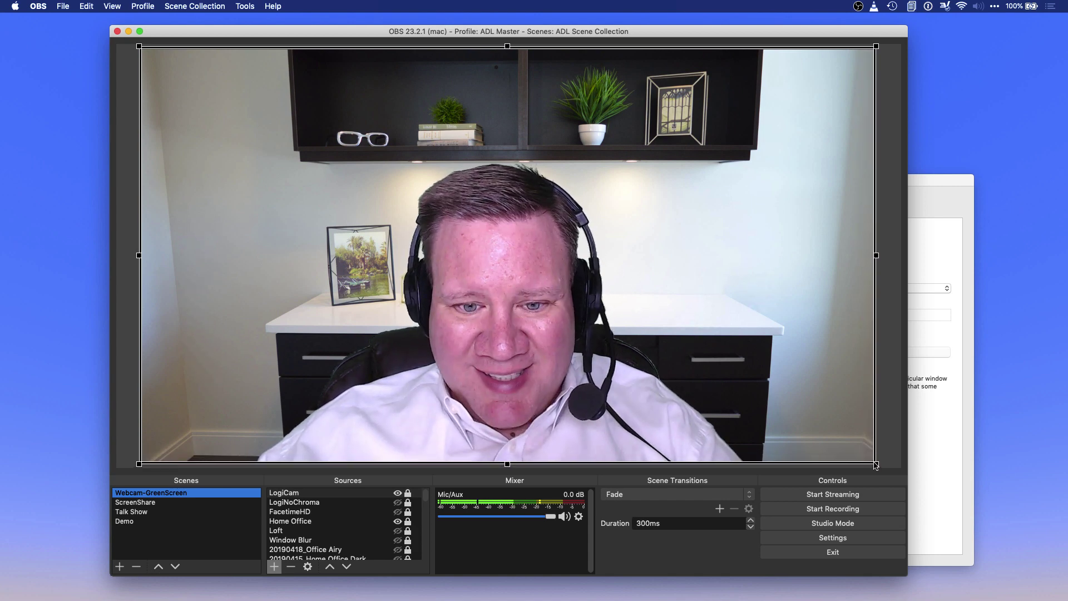
{"action": "left_click", "coordinate": [924, 174]}
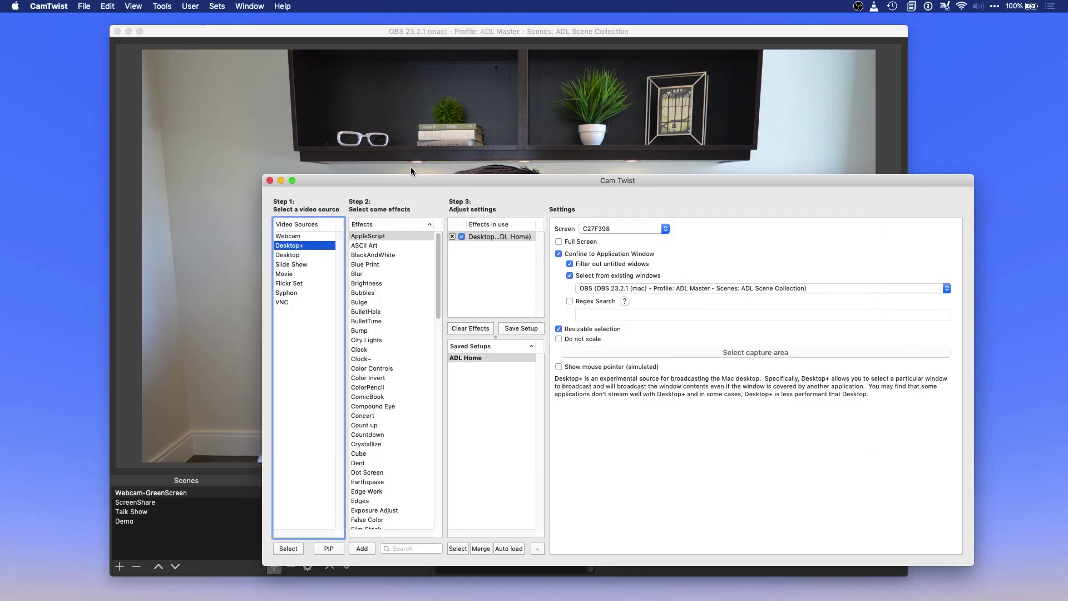
Move the Cam Twist window to the top-left and enlarge it.
{"action": "left_click_drag", "start_coordinate": [414, 175], "coordinate": [198, 32]}
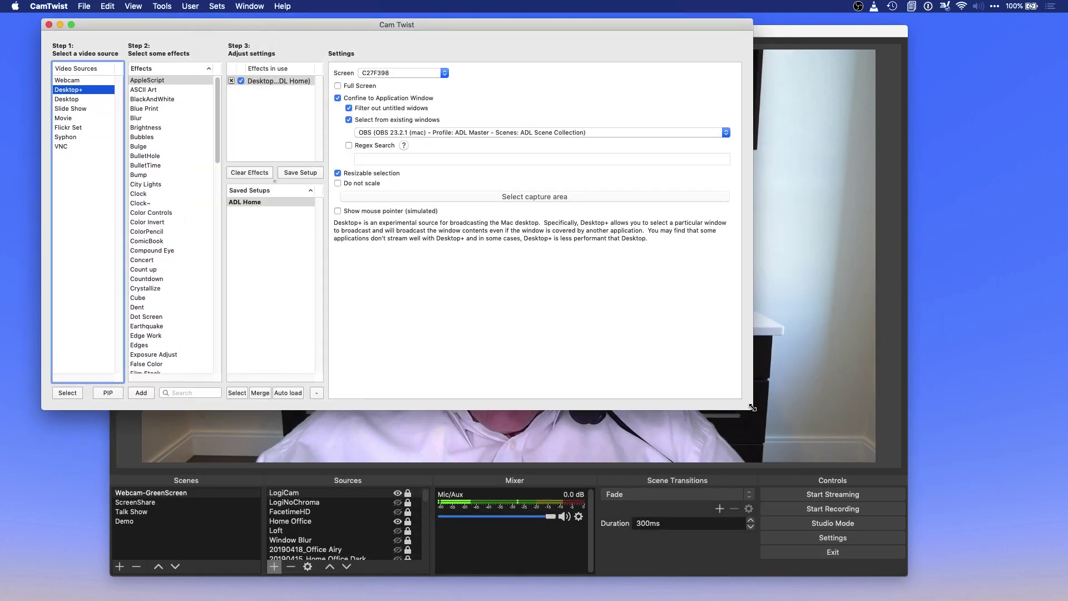
{"action": "left_click_drag", "start_coordinate": [752, 408], "coordinate": [940, 584]}
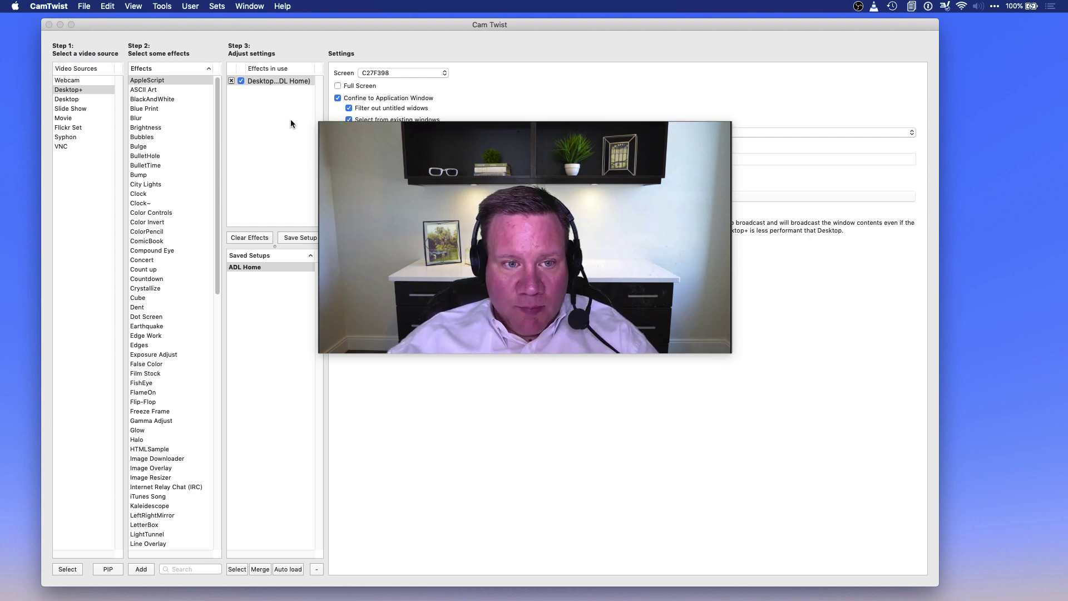
{"action": "mouse_move", "coordinate": [327, 127]}
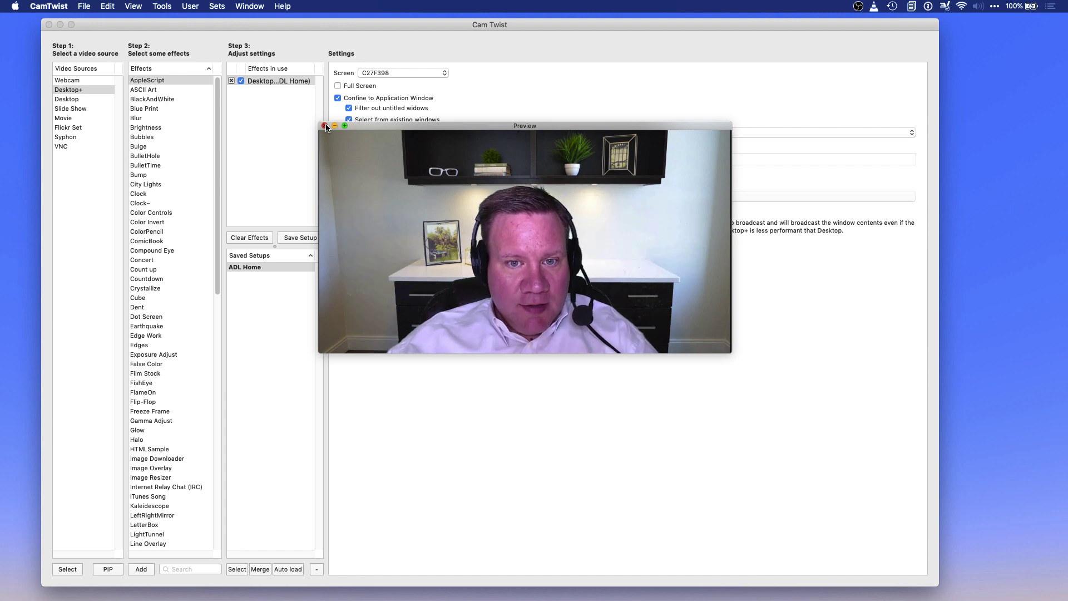
Close CamTwist's preview and start a new Zoom meeting with 'Start with video' unchecked.
{"action": "left_click", "coordinate": [325, 125]}
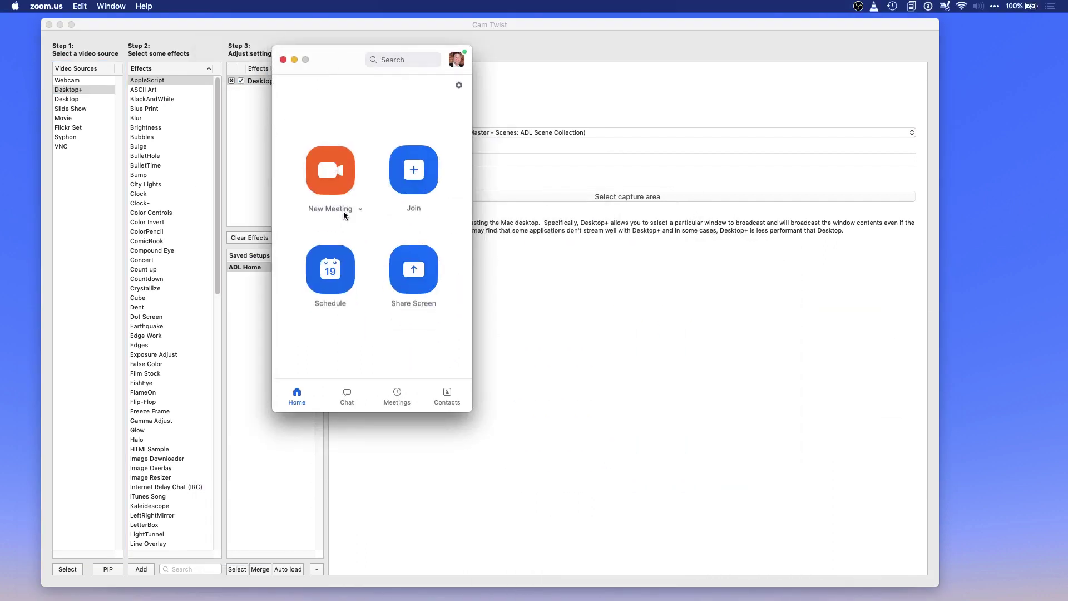
{"action": "left_click", "coordinate": [360, 208]}
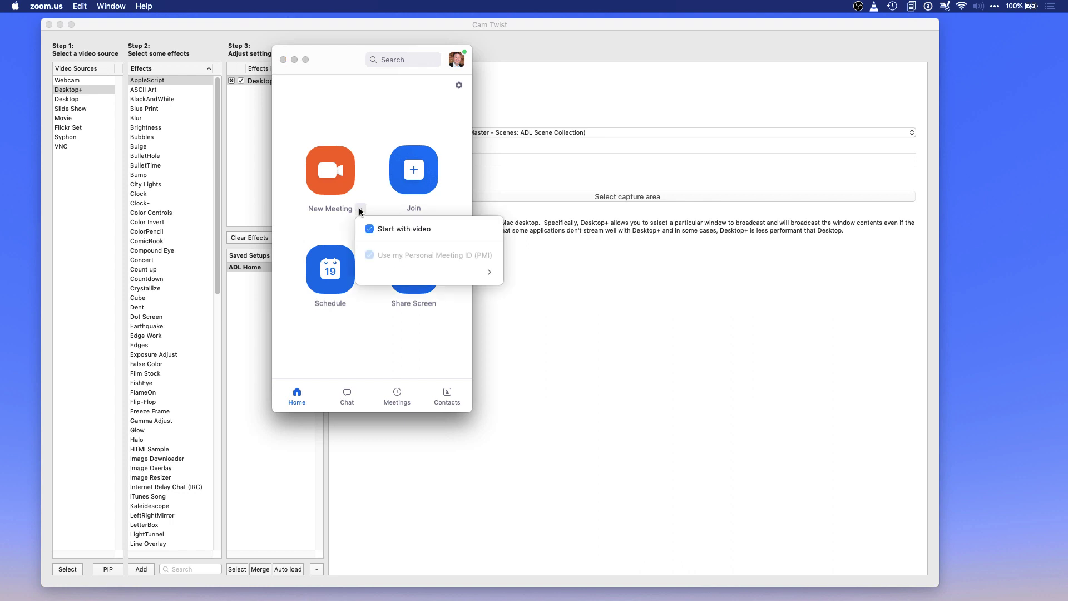
{"action": "left_click", "coordinate": [369, 229]}
{"action": "left_click", "coordinate": [346, 187]}
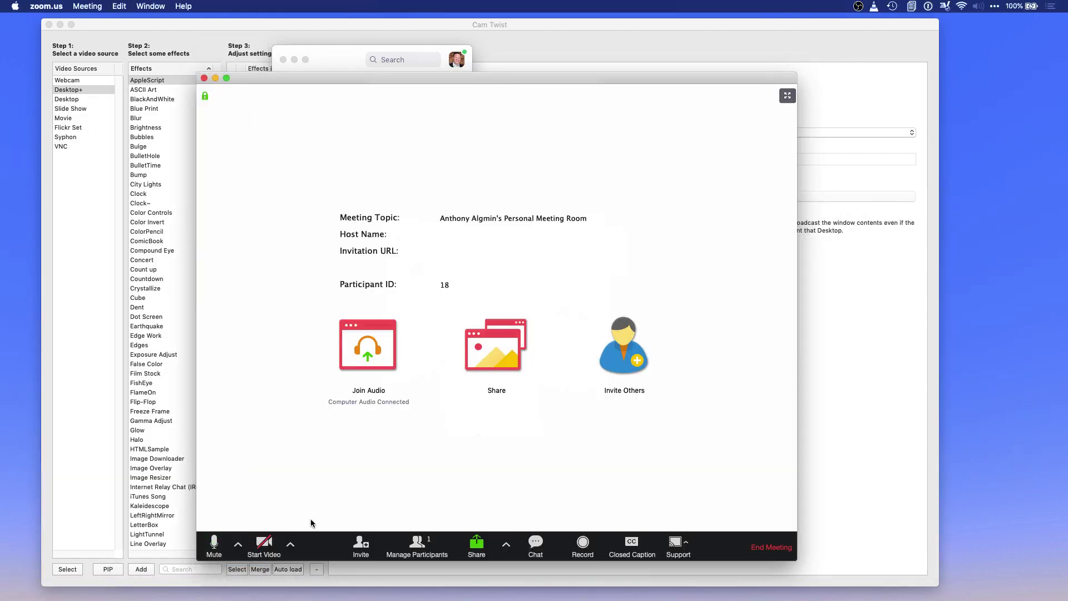
Switch Zoom's camera to HD Pro Webcam C920, then to CamTwist.
{"action": "left_click", "coordinate": [289, 545]}
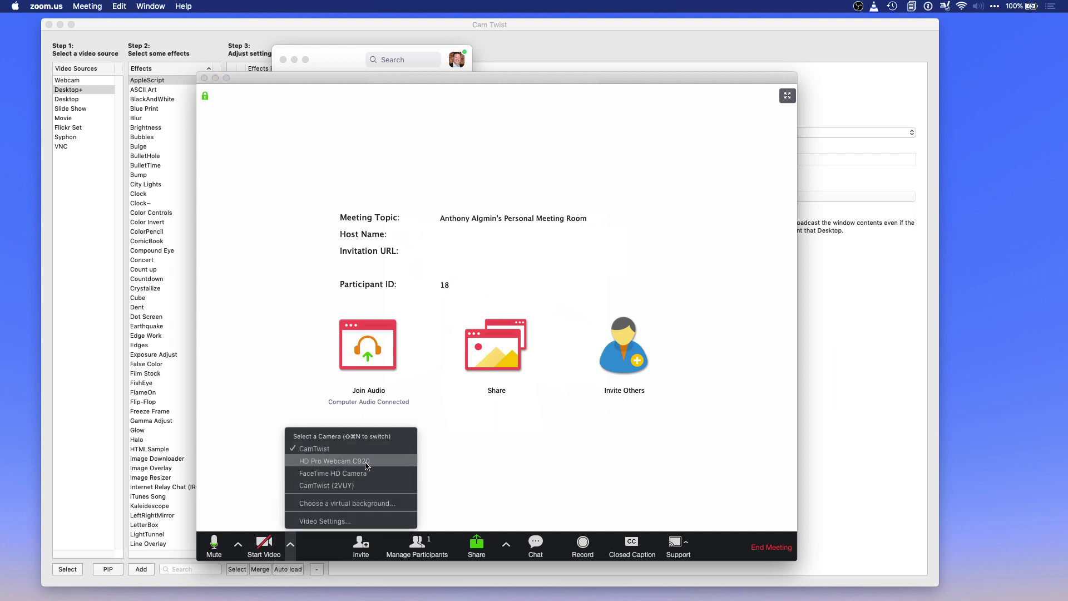
{"action": "left_click", "coordinate": [330, 462]}
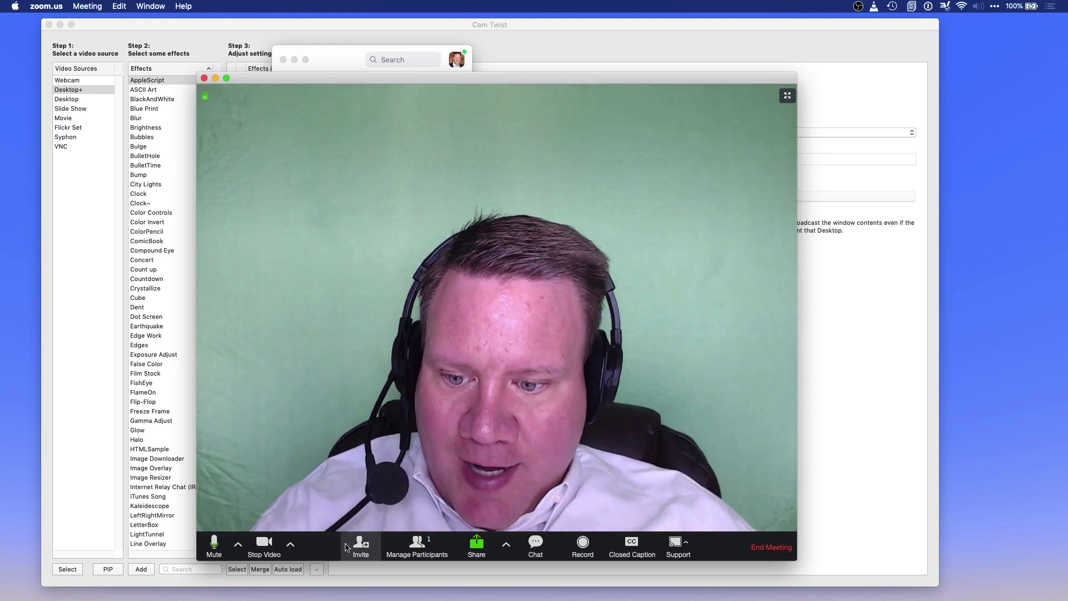
{"action": "left_click", "coordinate": [290, 544]}
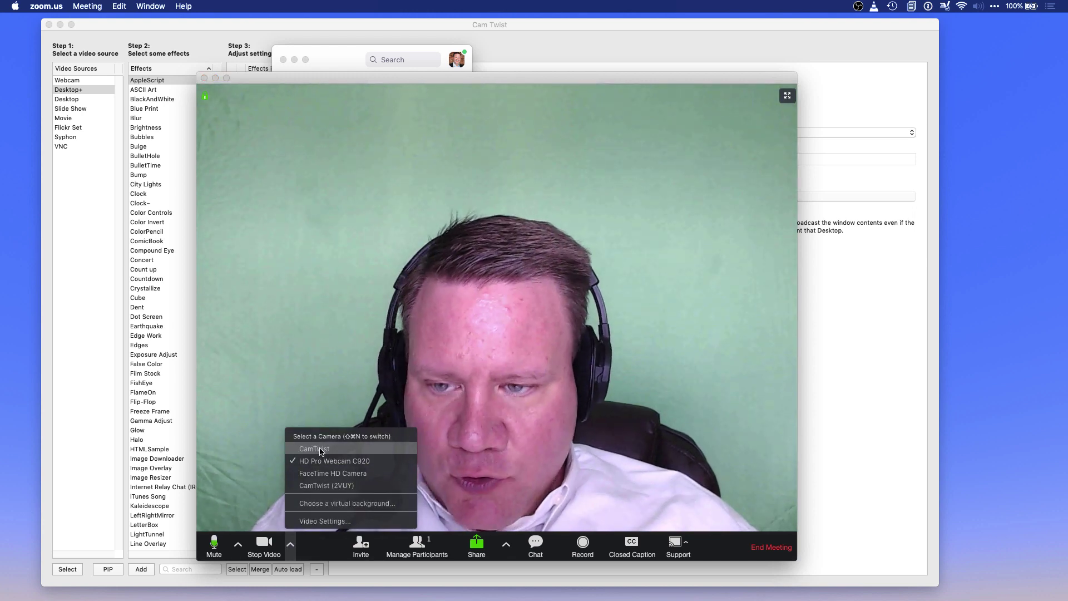
{"action": "left_click", "coordinate": [316, 473]}
{"action": "mouse_move", "coordinate": [871, 289]}
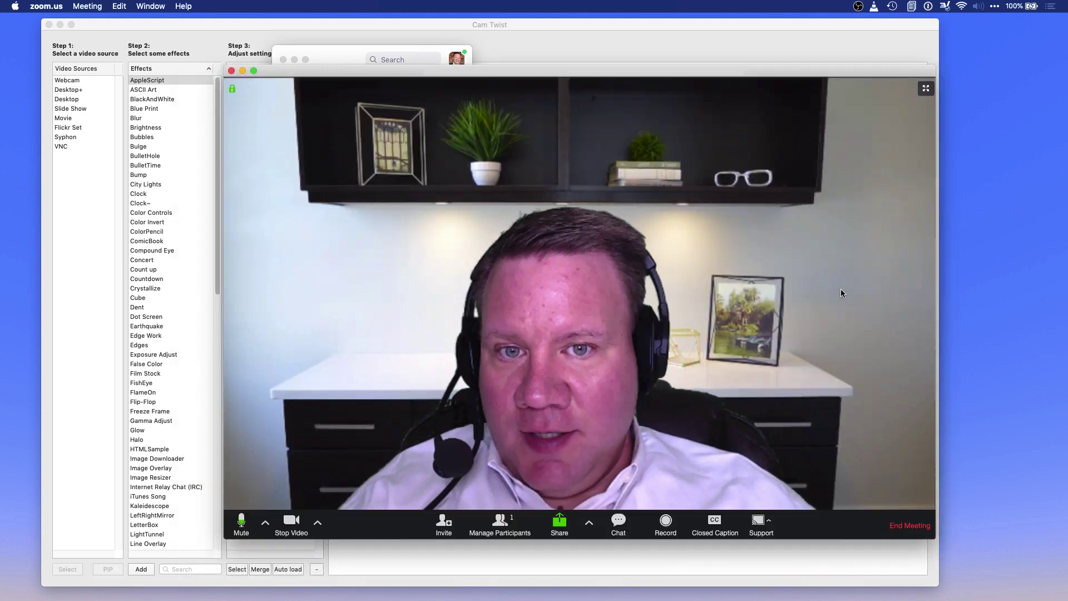
{"action": "left_click_drag", "start_coordinate": [524, 79], "coordinate": [497, 75]}
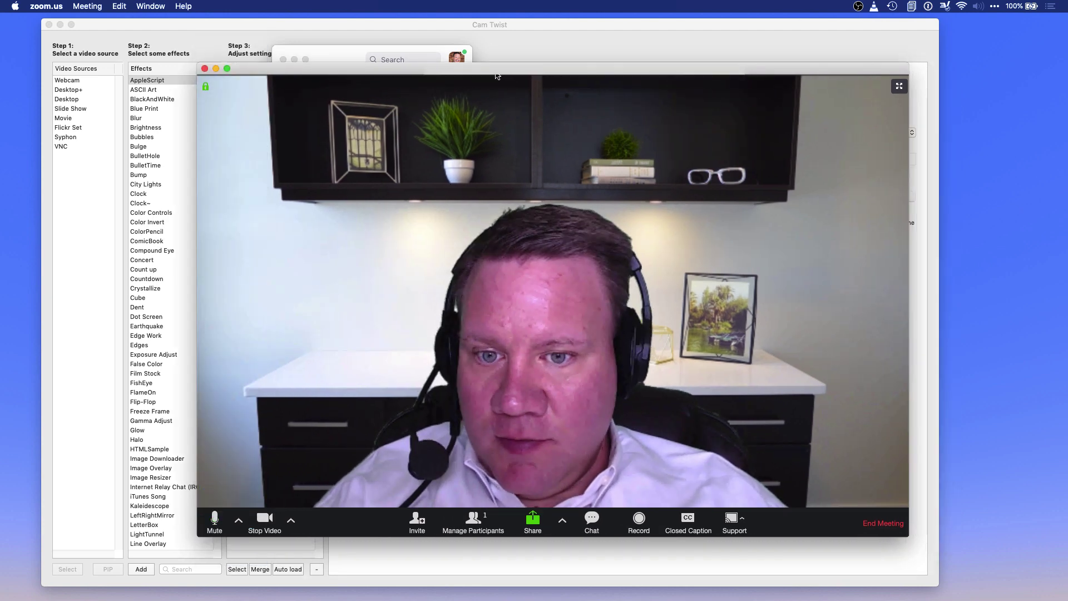